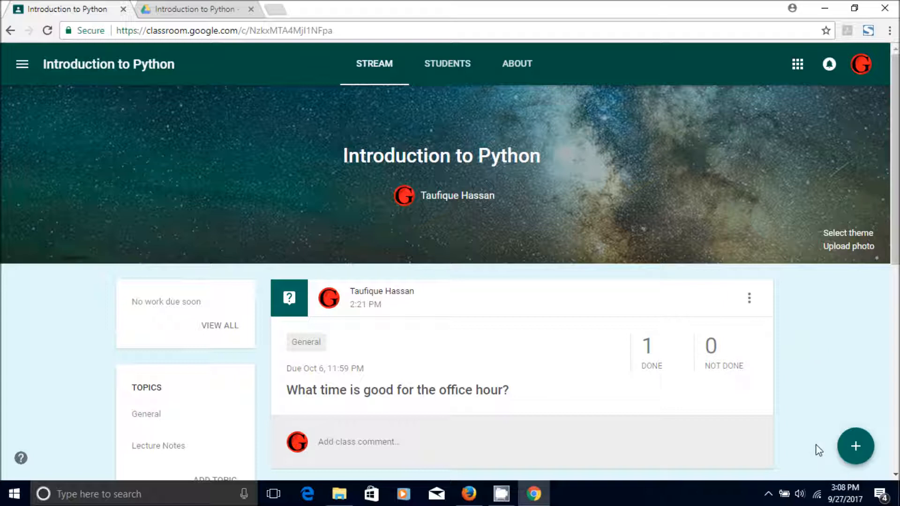
Create a new assignment for the Introduction to Python class with the title "Quiz 1"
mouse_move(855, 450)
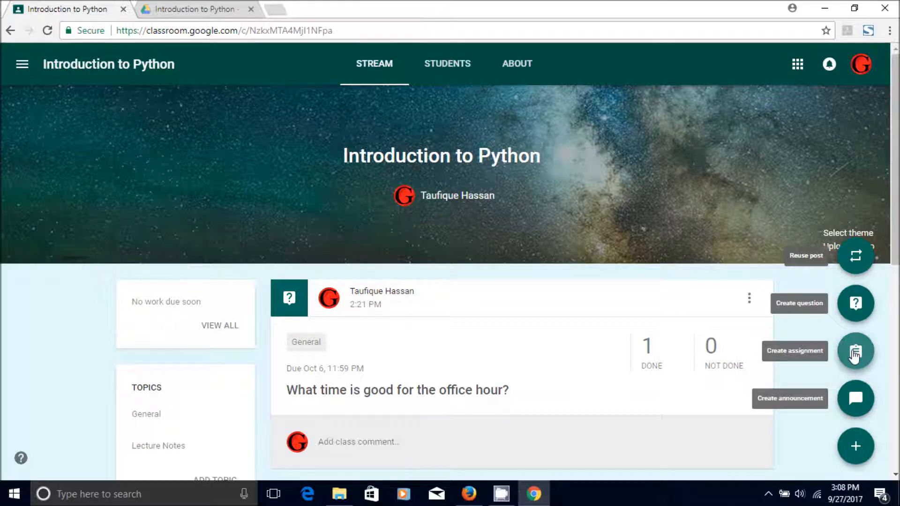
click(854, 356)
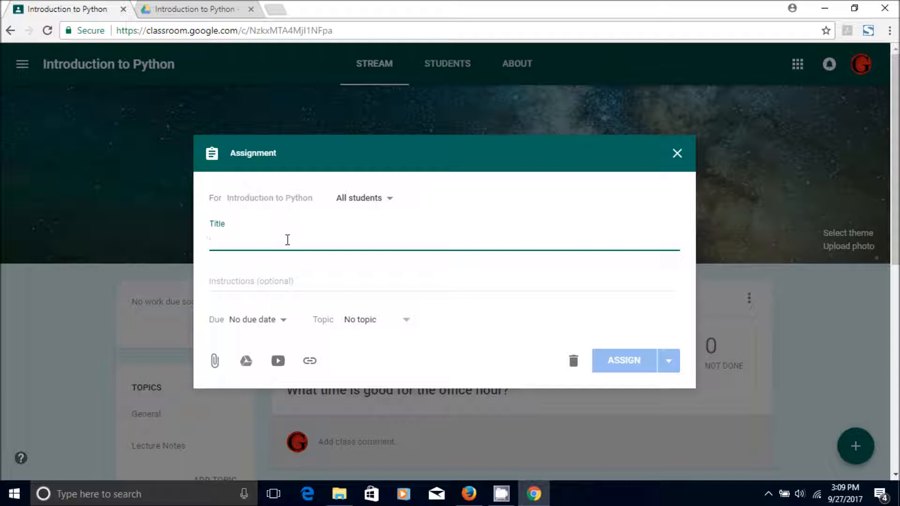
text(Quiz 1)
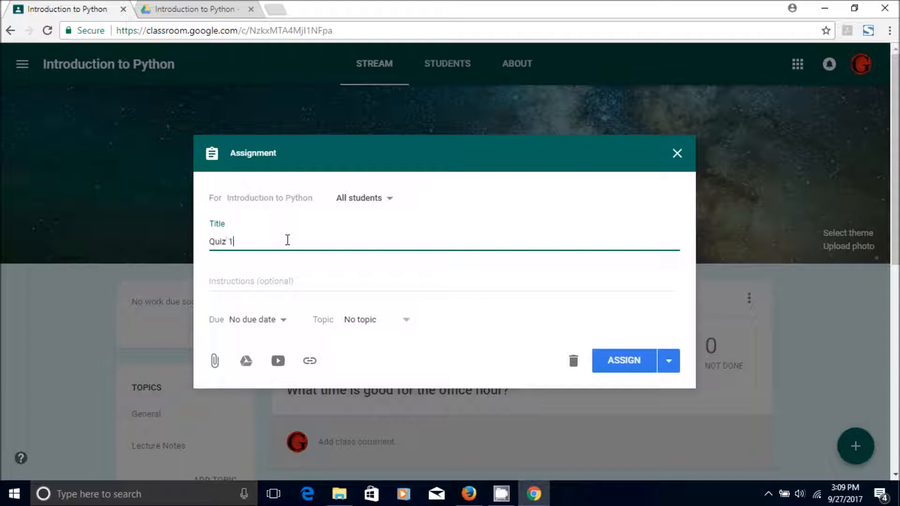
Enter the assignment instructions "Go over the lecture before you answer your questions."
click(283, 281)
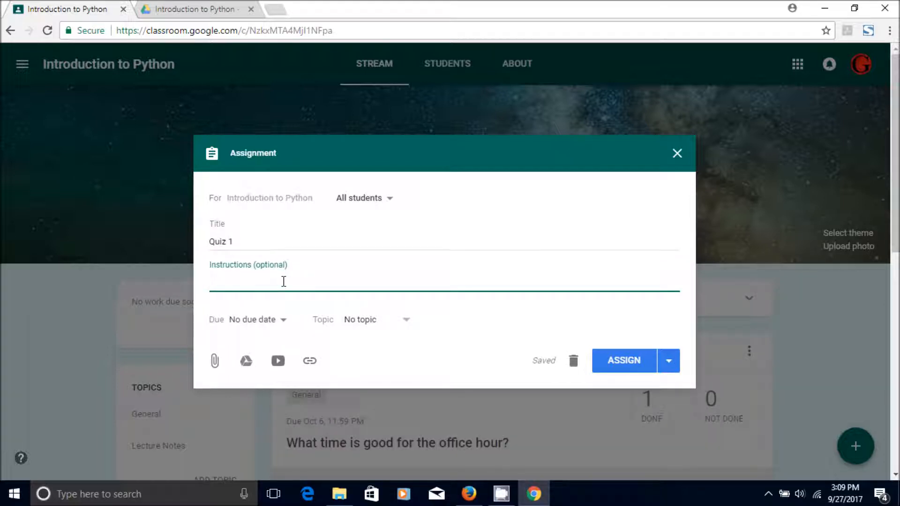
text(Go overt the lec)
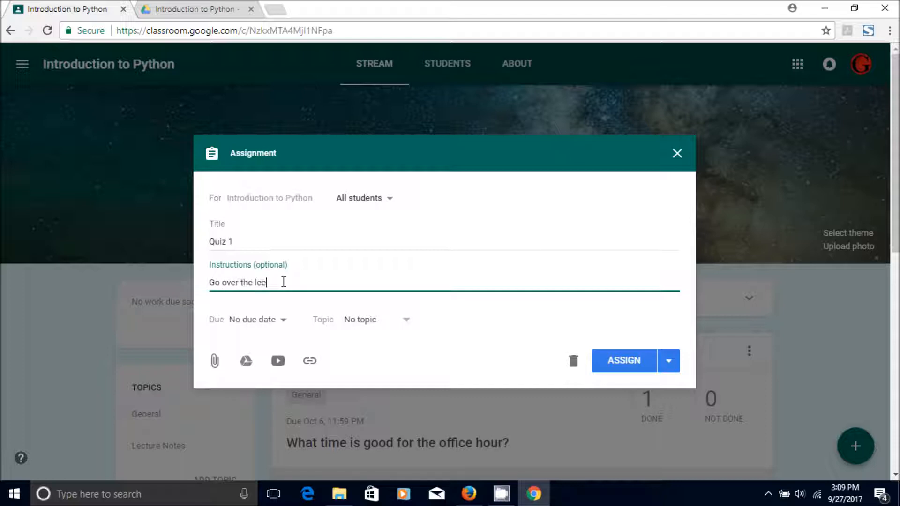
text(ture)
text( for )
text(wee)
key(BackSpace)
key(BackSpace)
key(BackSpace)
key(BackSpace)
key(BackSpace)
key(BackSpace)
text(before you answer.)
key(BackSpace)
text(the)
key(BackSpace)
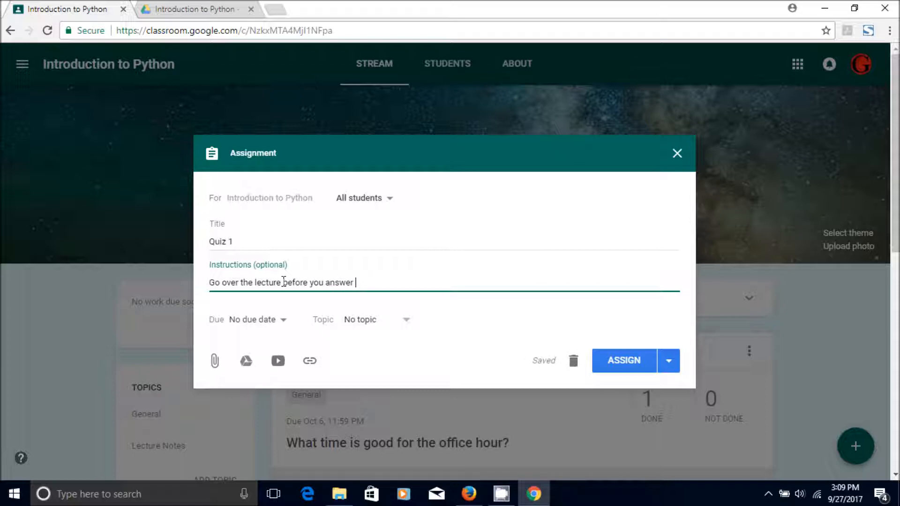
text(your questions)
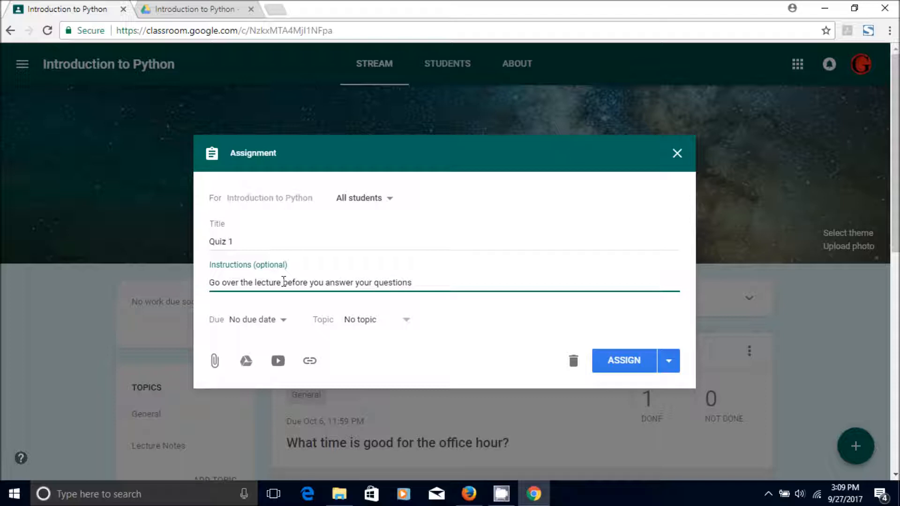
text(.)
Set the assignment's due date to Oct 5, 2017 with a due time of 11:59 PM
click(261, 324)
click(274, 368)
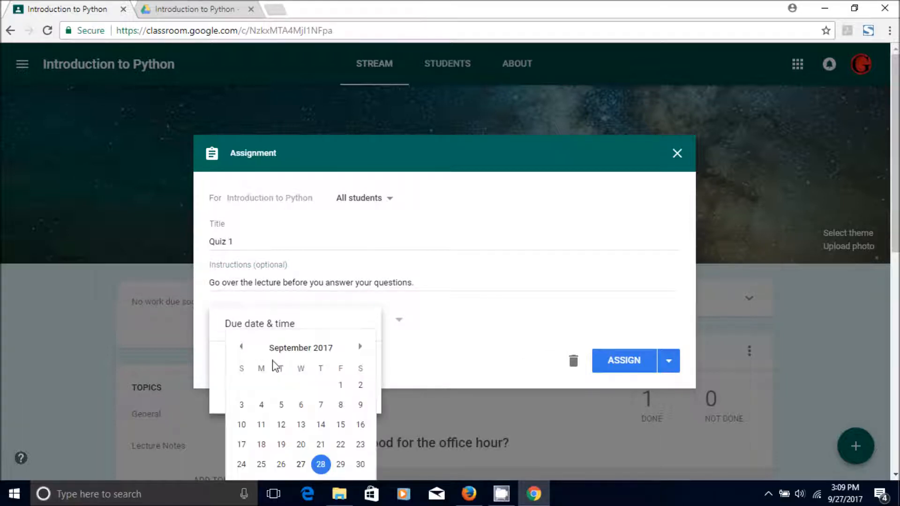
click(359, 347)
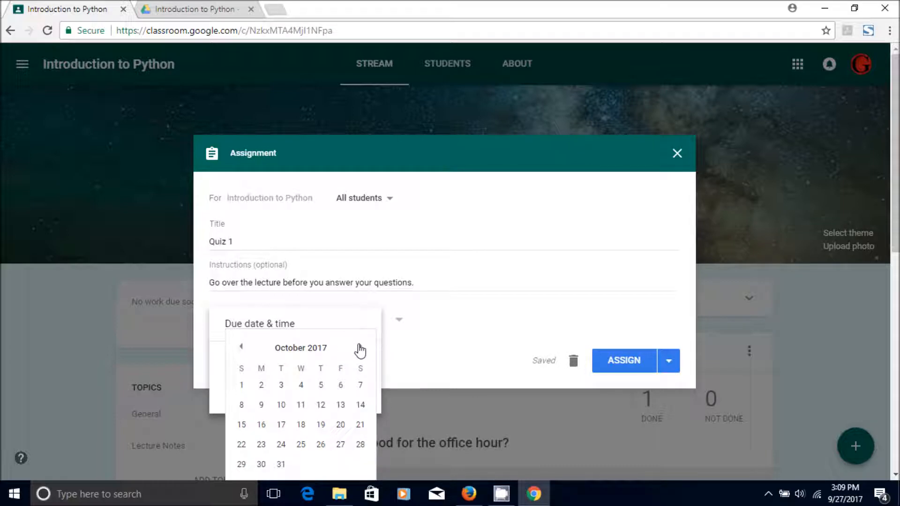
click(322, 385)
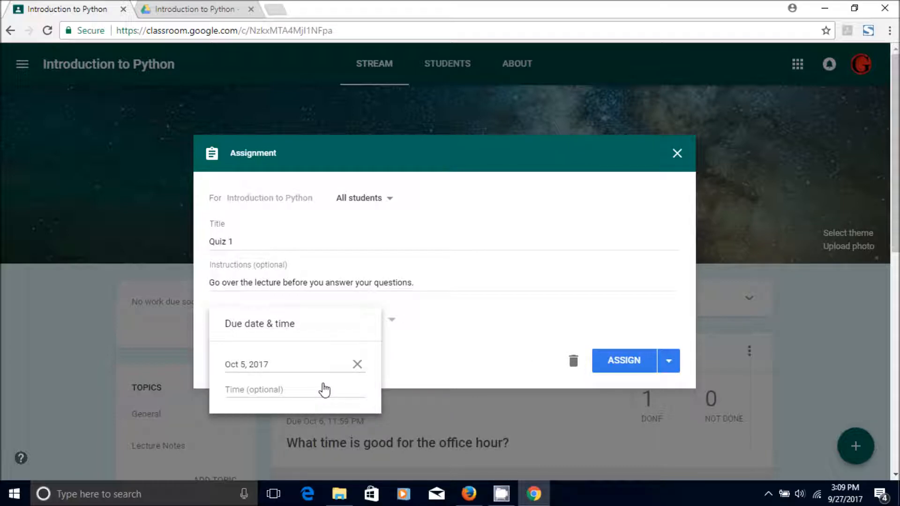
click(261, 393)
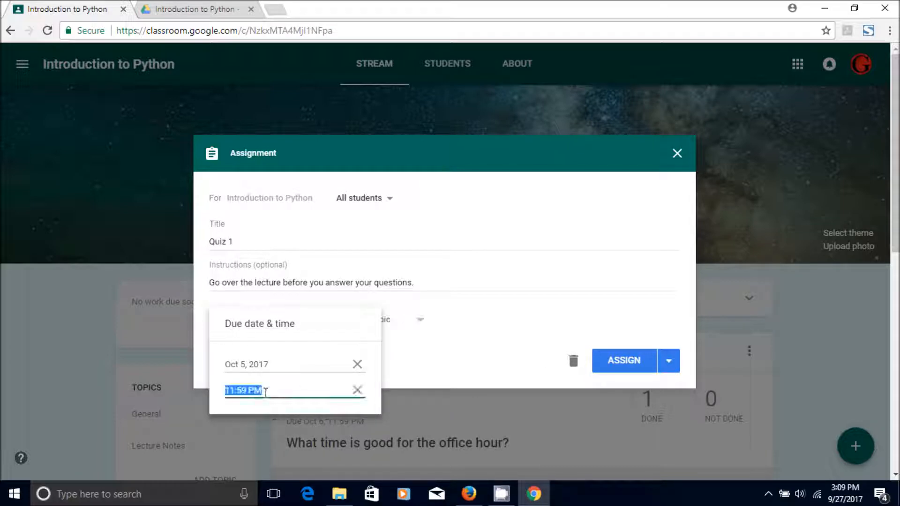
click(444, 357)
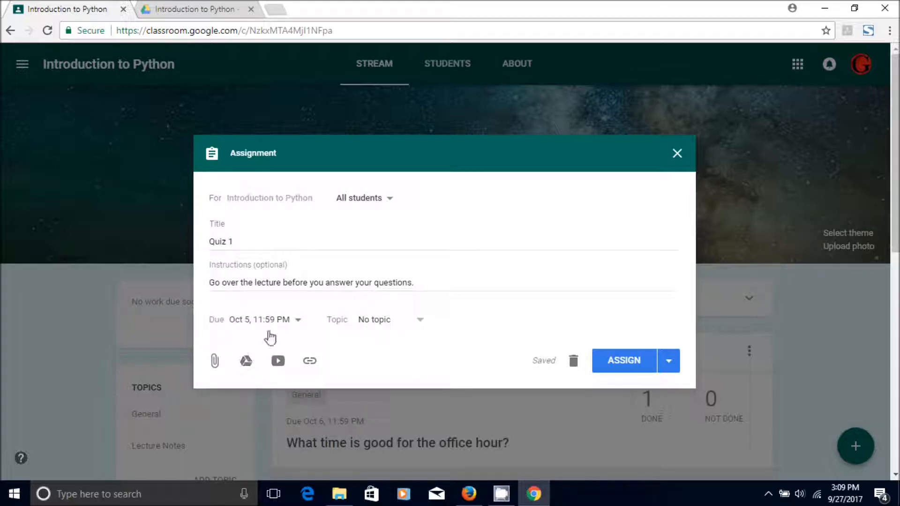
Create a new topic named "Quiz" for the assignment
click(378, 327)
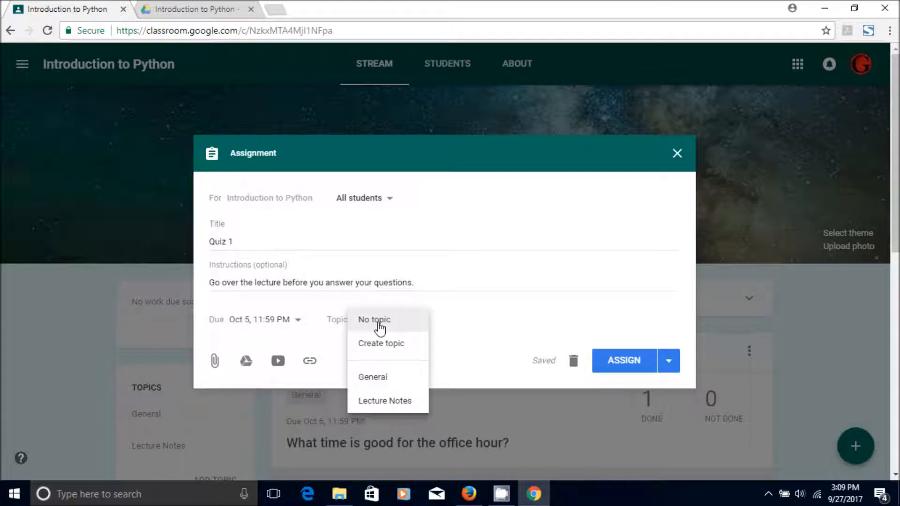
click(389, 349)
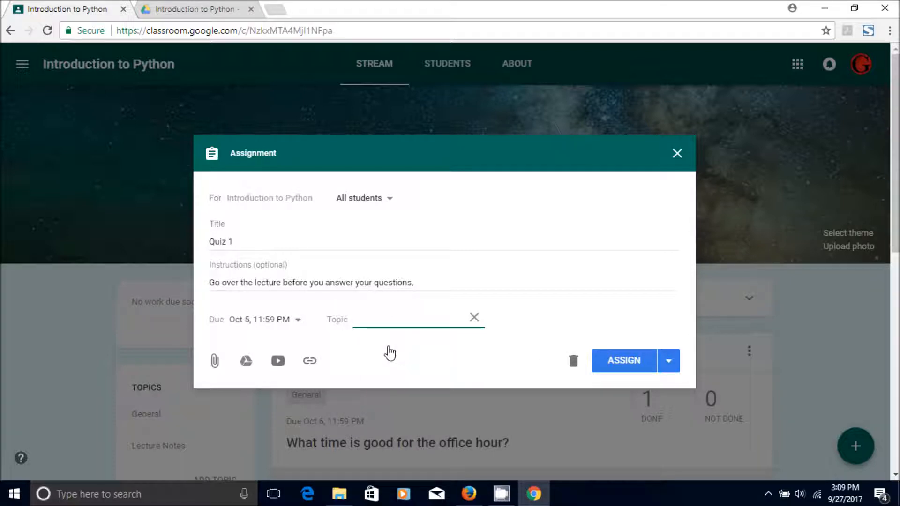
text(Quiz)
click(400, 350)
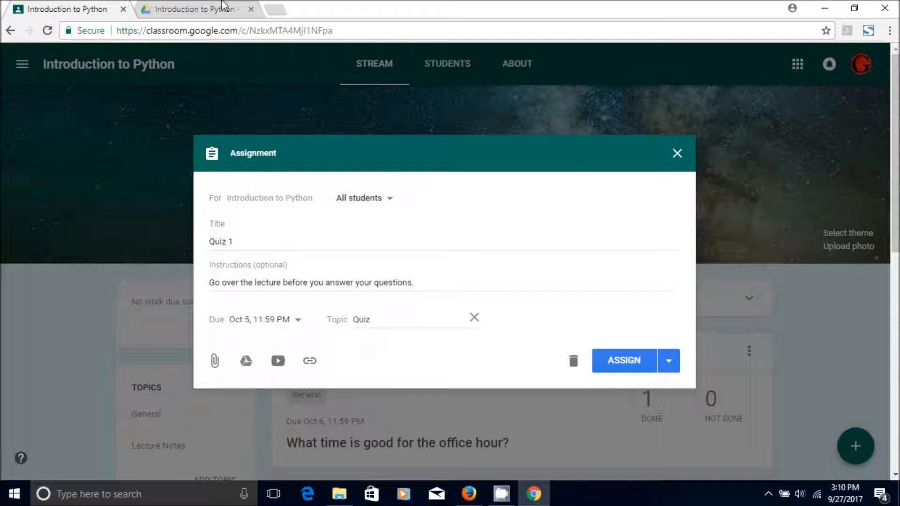
Switch to Google Drive and create a shared Google Form in the Introduction to Python class folder
click(208, 7)
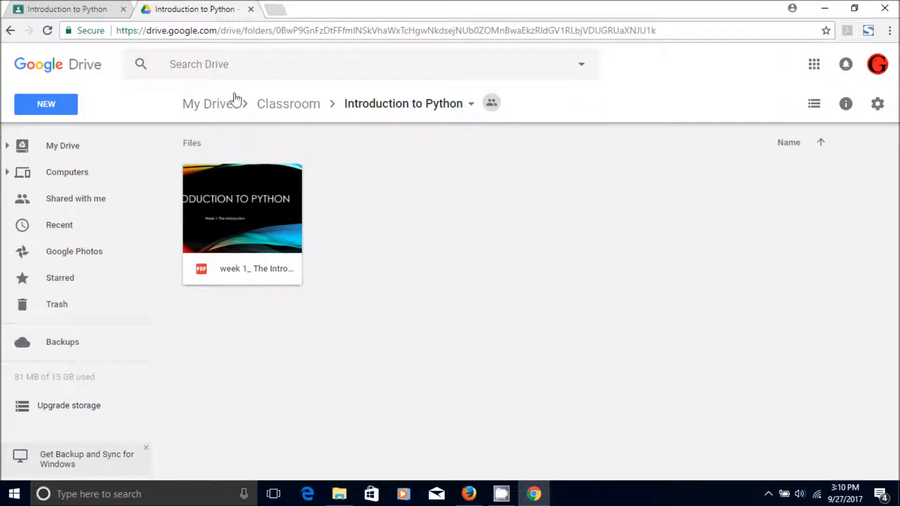
click(62, 104)
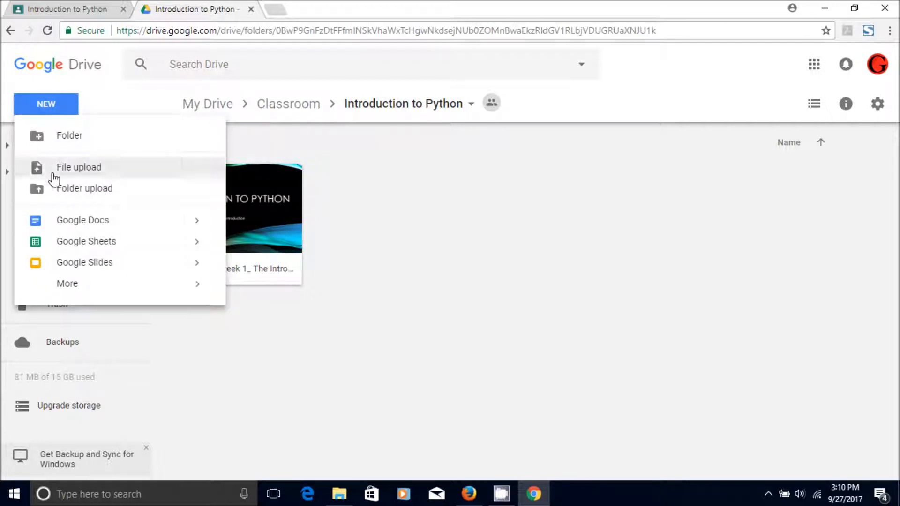
mouse_move(76, 286)
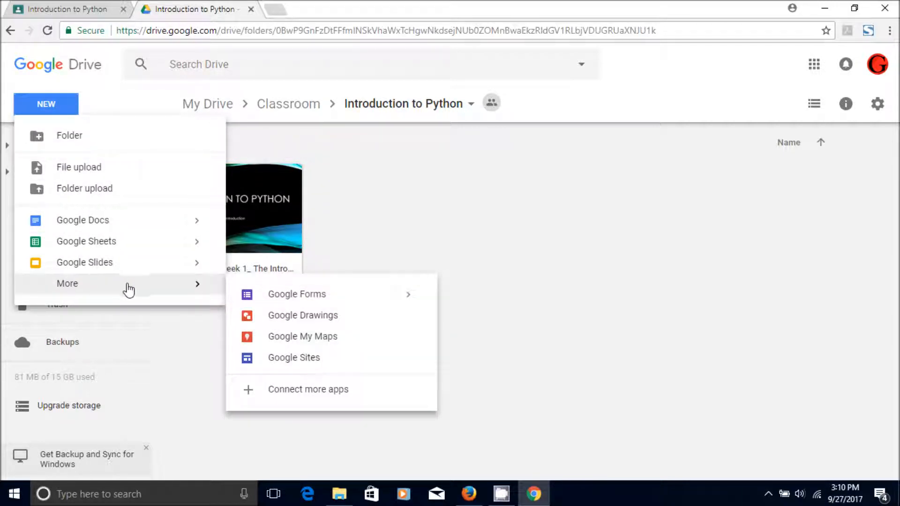
click(277, 303)
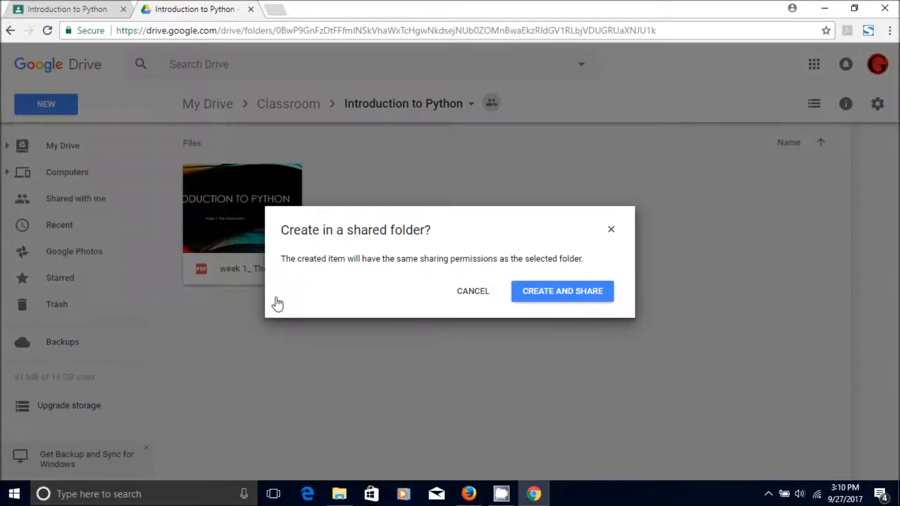
click(584, 300)
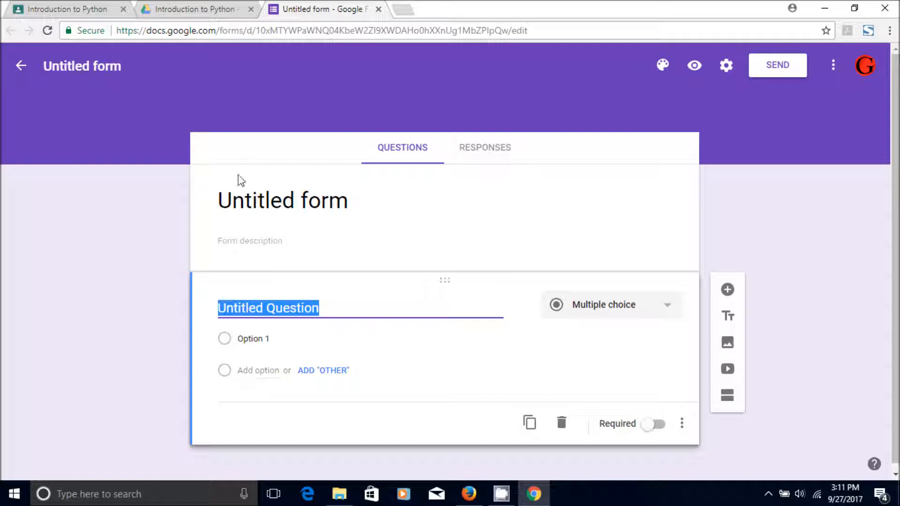
Replace the untitled form's title with "Quiz 1"
click(268, 203)
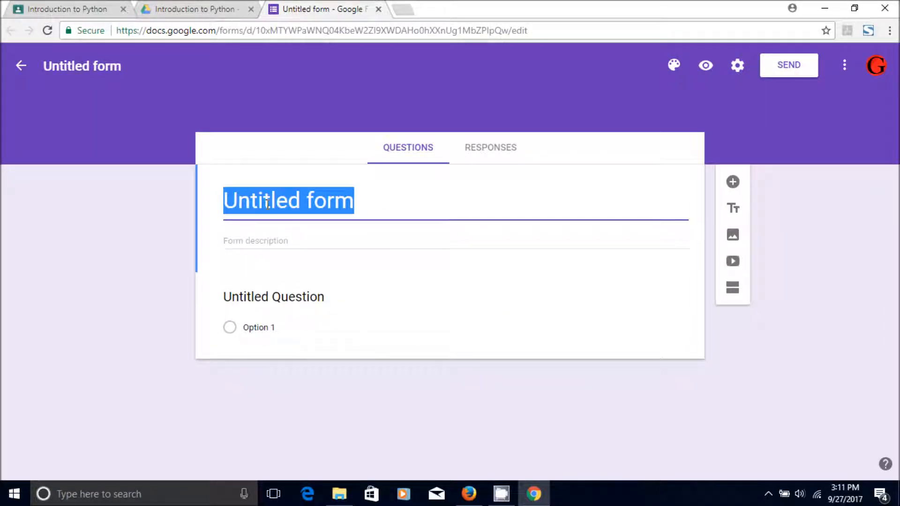
text(Q)
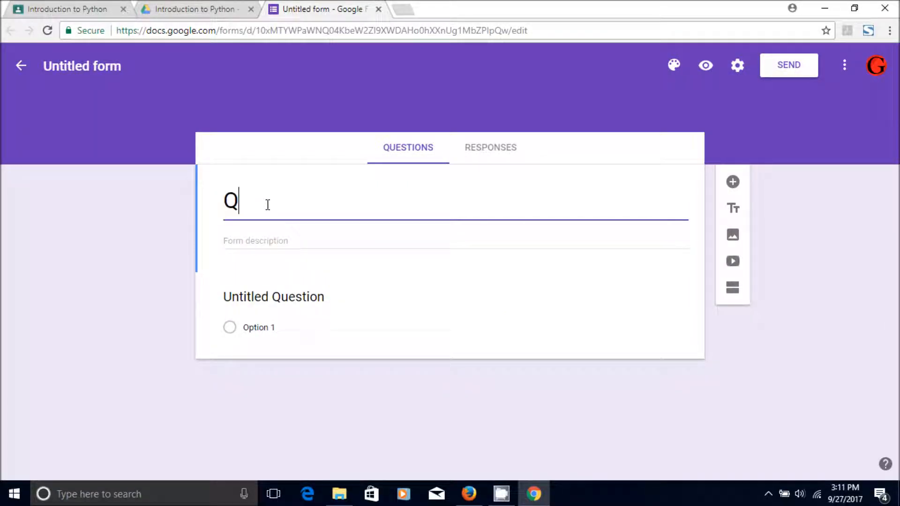
text(uiz 1)
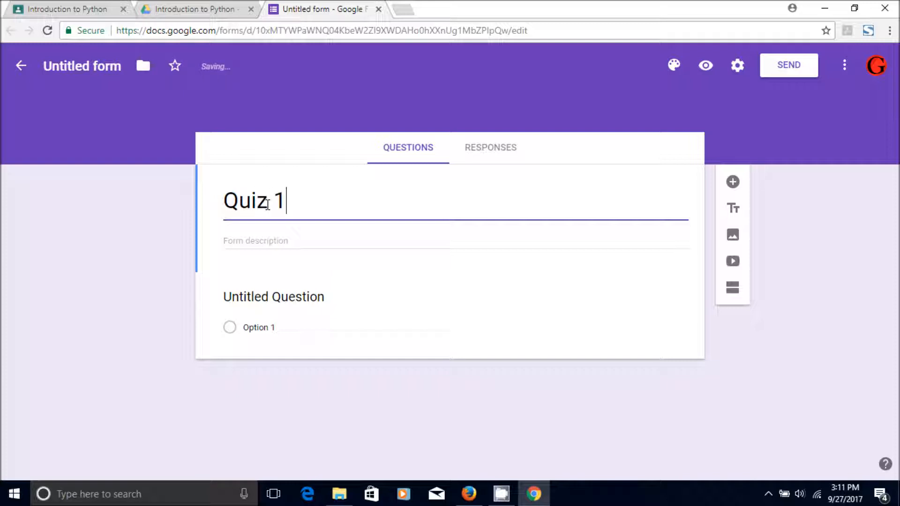
click(112, 231)
Enter the form description "The questions are from lecture 1."
click(261, 244)
text(T)
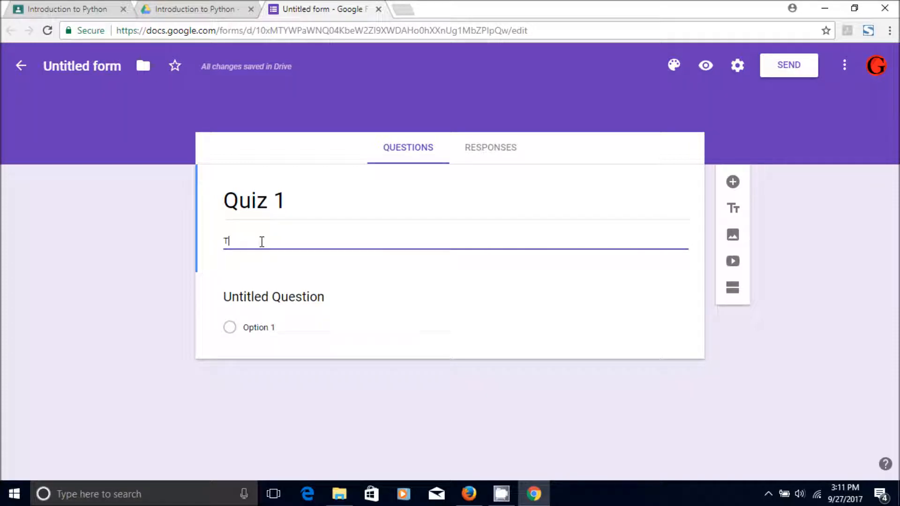
text(he questions are from lecture 1)
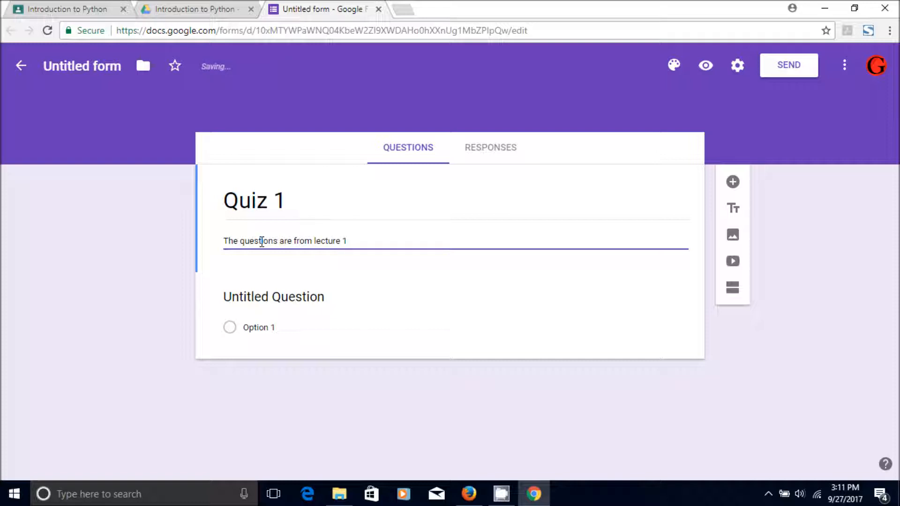
text(.)
click(161, 217)
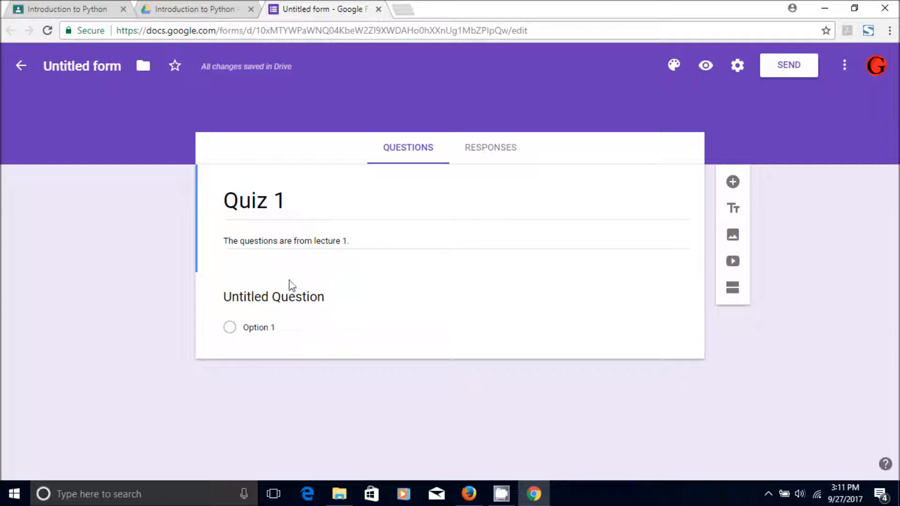
Name the form file "Quiz 1" to match its title, and preview the form before returning to the editor
click(85, 68)
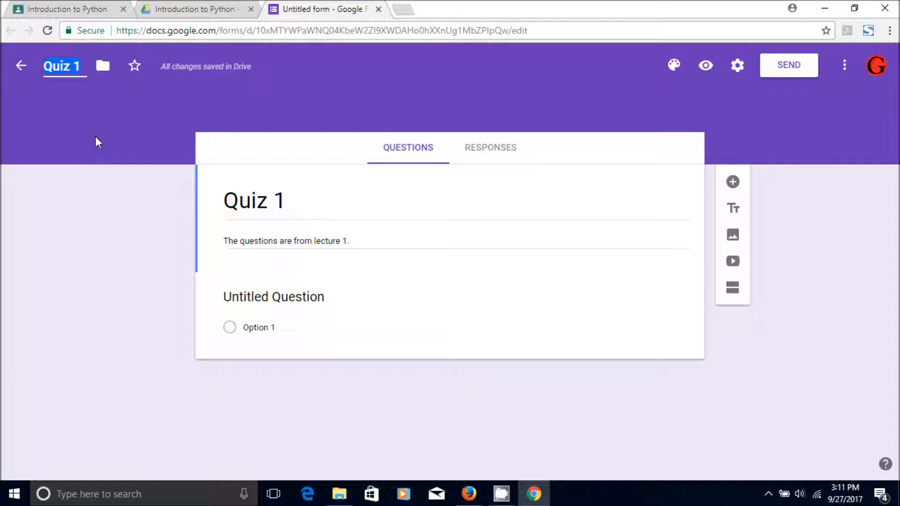
click(96, 285)
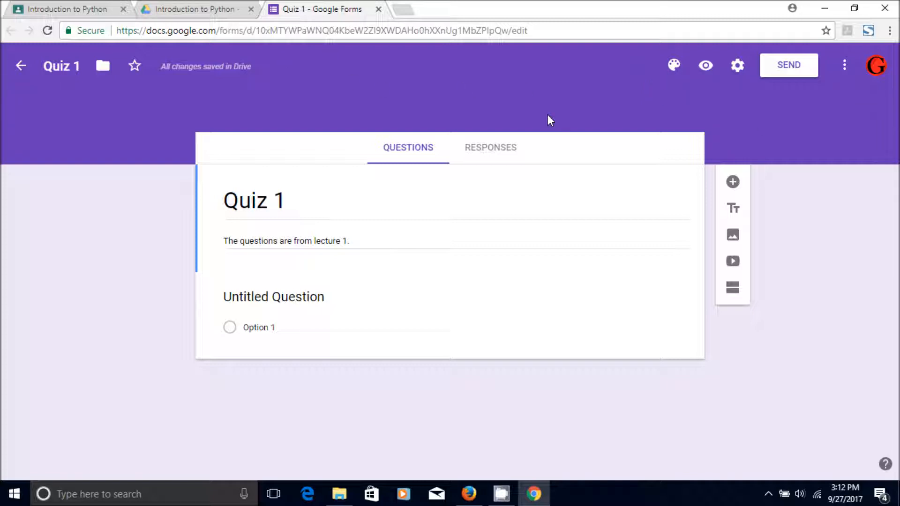
click(706, 68)
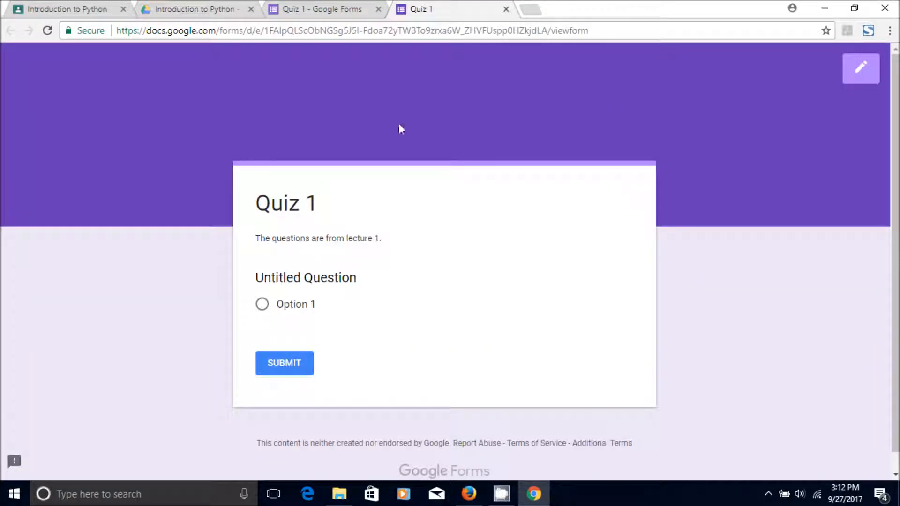
key(ctrl+w)
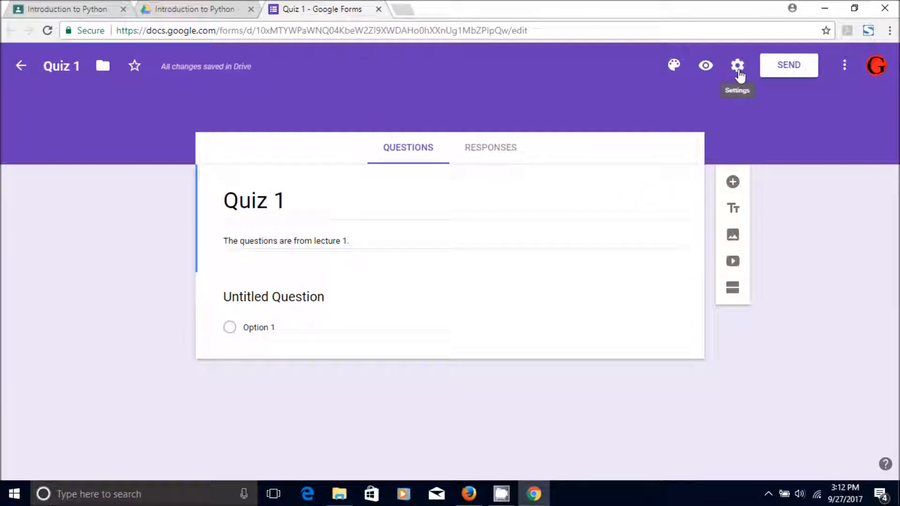
Turn on collecting email addresses and limit respondents to 1 response in the form's general settings
click(738, 75)
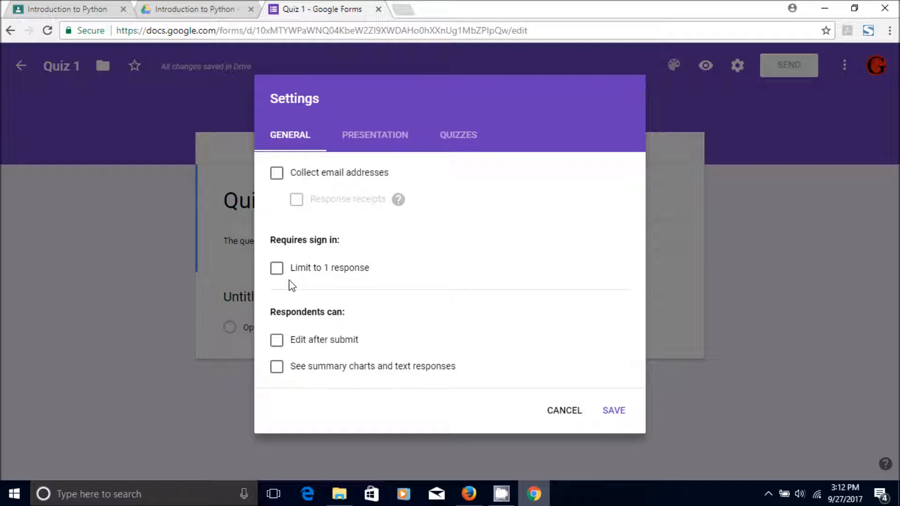
click(276, 174)
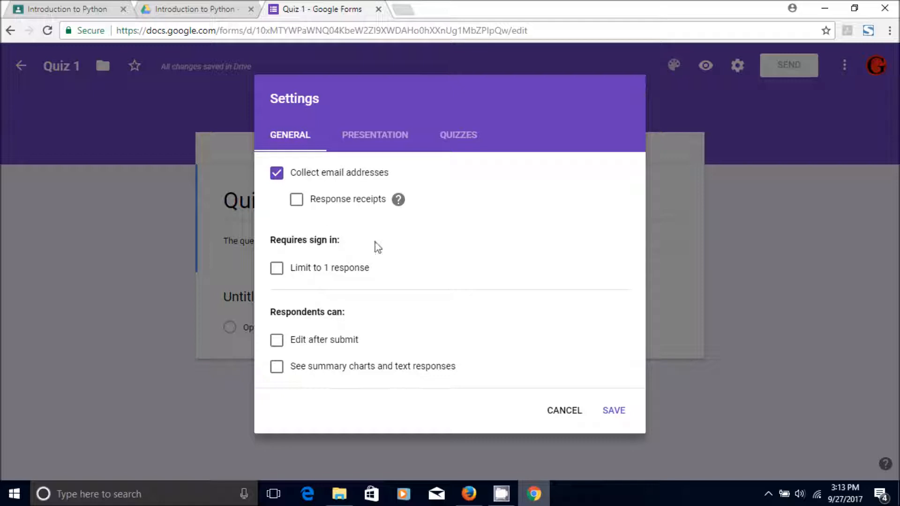
click(278, 269)
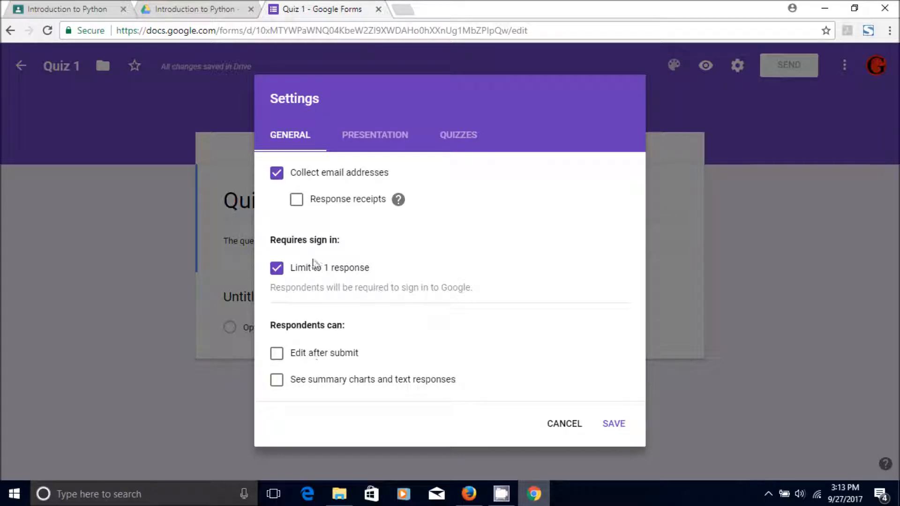
Review the form's presentation settings, including the confirmation message
click(380, 141)
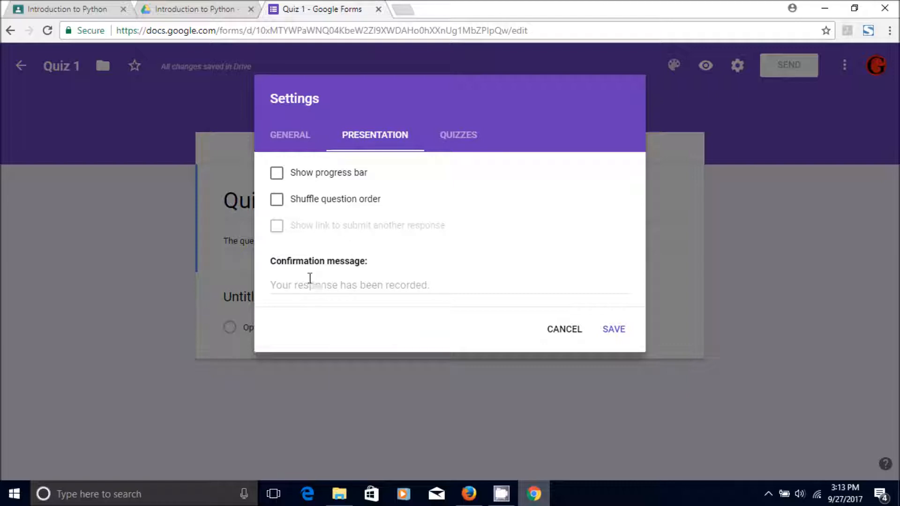
click(284, 284)
click(419, 261)
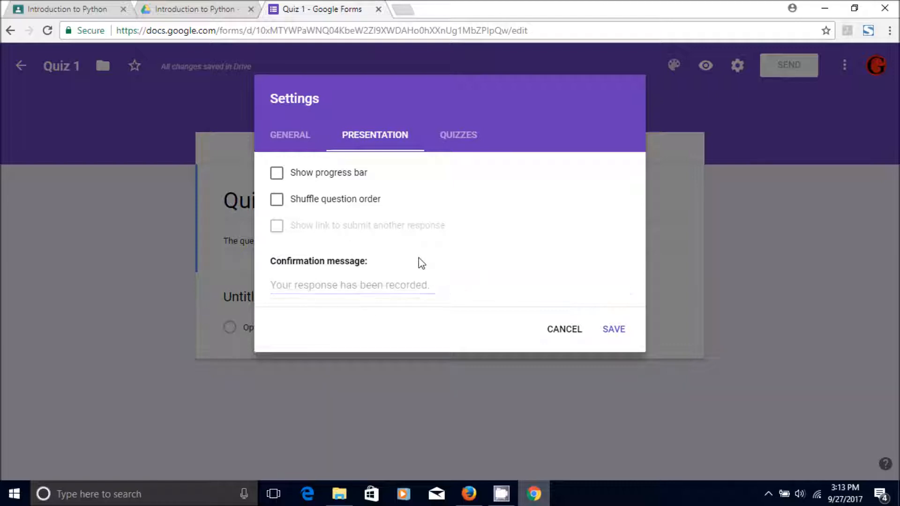
Make the form a quiz that releases grades immediately after each submission, and save the settings
click(461, 137)
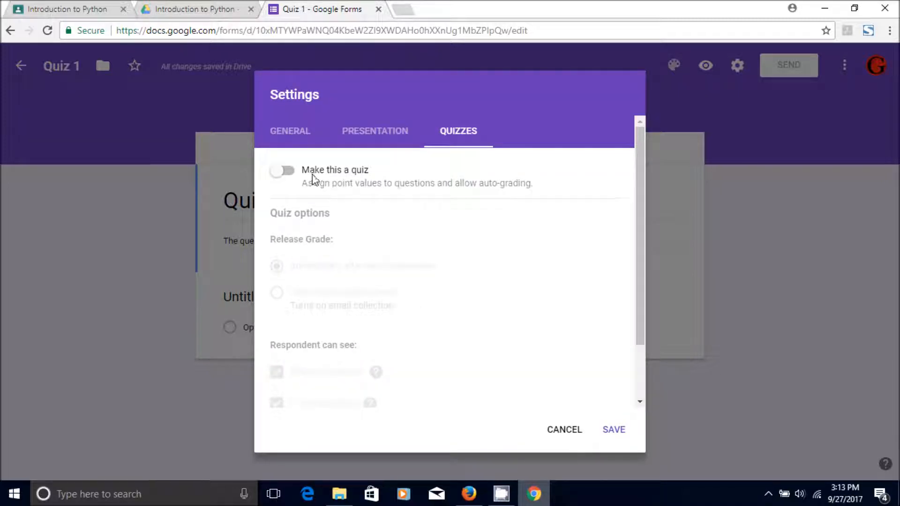
click(289, 172)
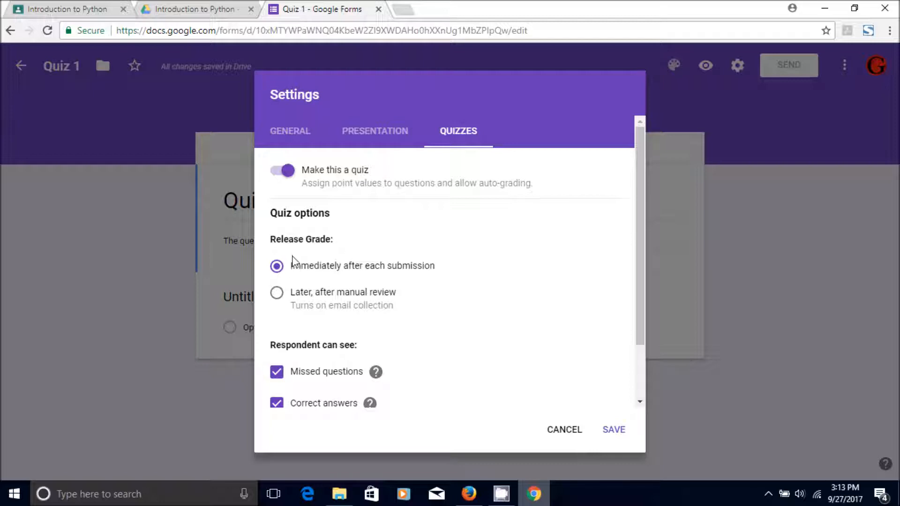
click(277, 267)
scroll(302, 403, down, 2)
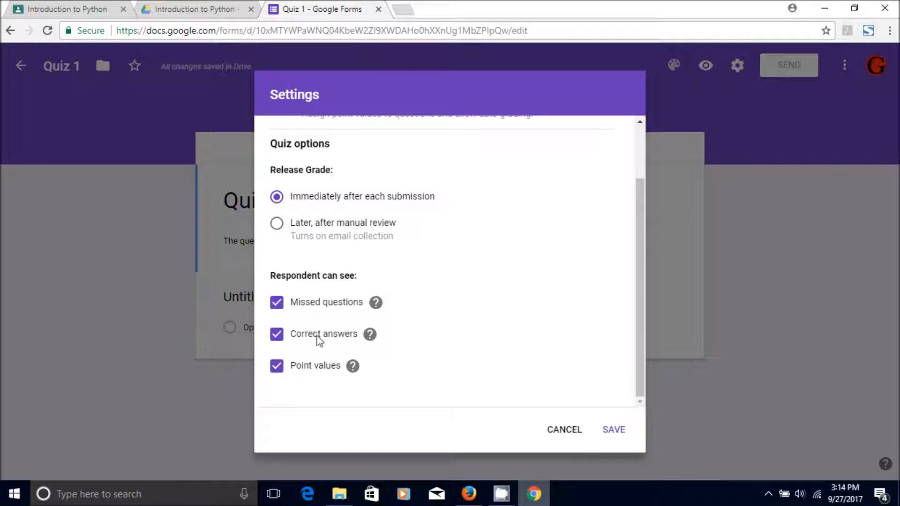
scroll(320, 341, up, 3)
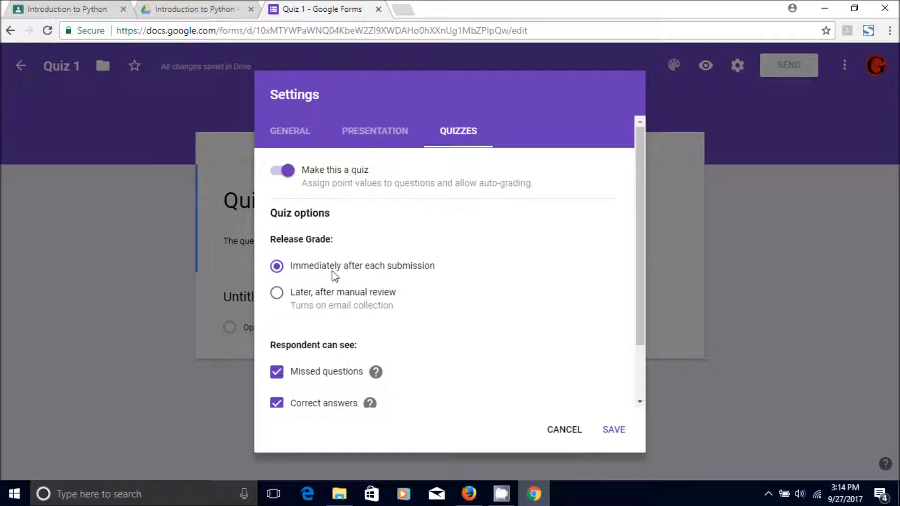
scroll(375, 318, down, 2)
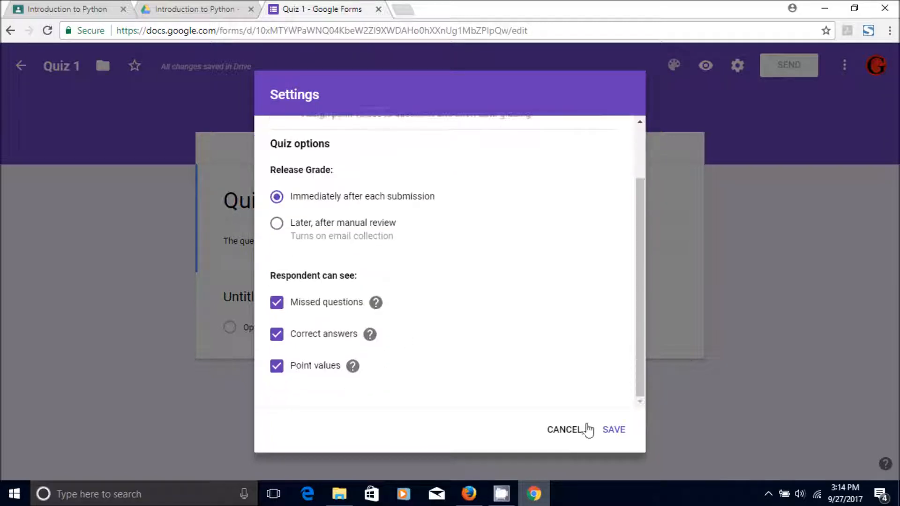
click(614, 431)
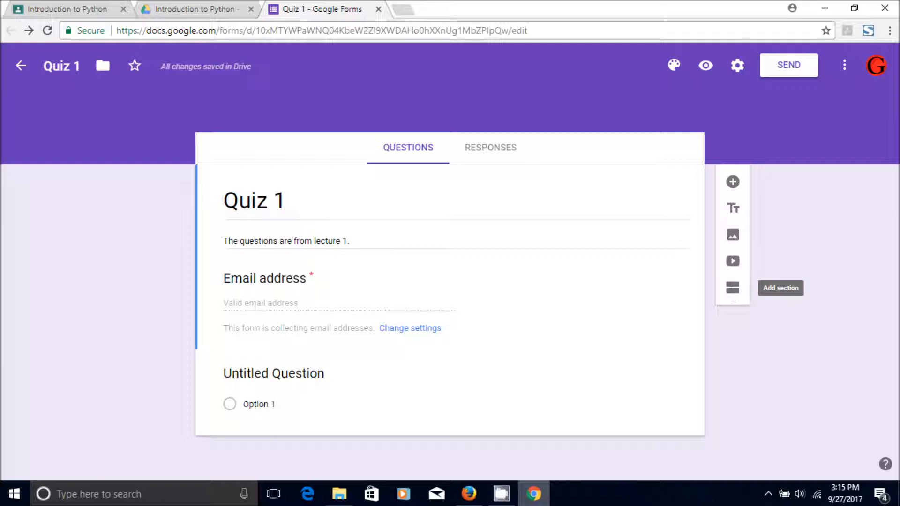
Add a required short-answer question titled "Full Name" below the email address field
click(734, 183)
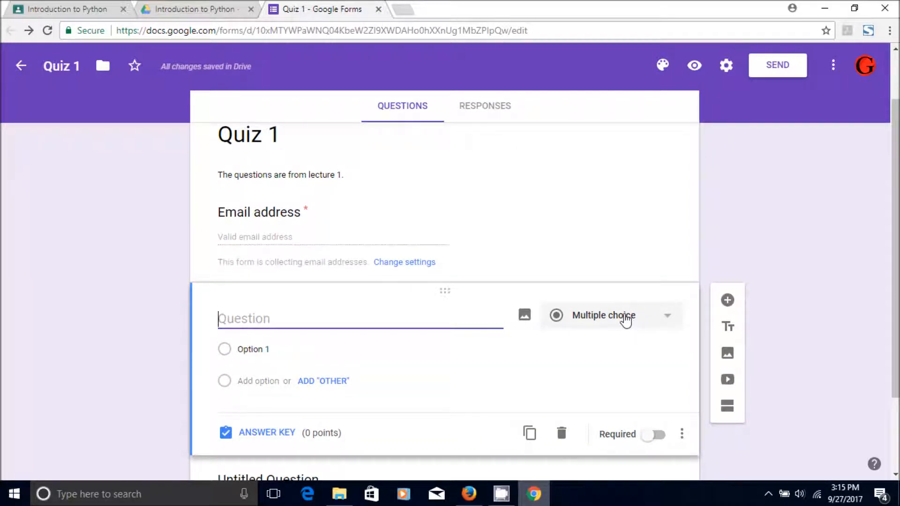
click(626, 320)
click(605, 125)
text(Full Name)
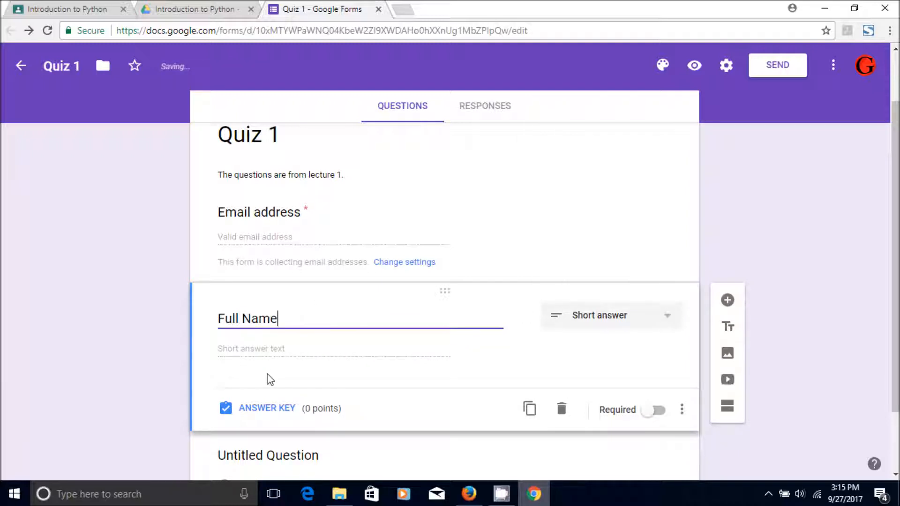
click(656, 411)
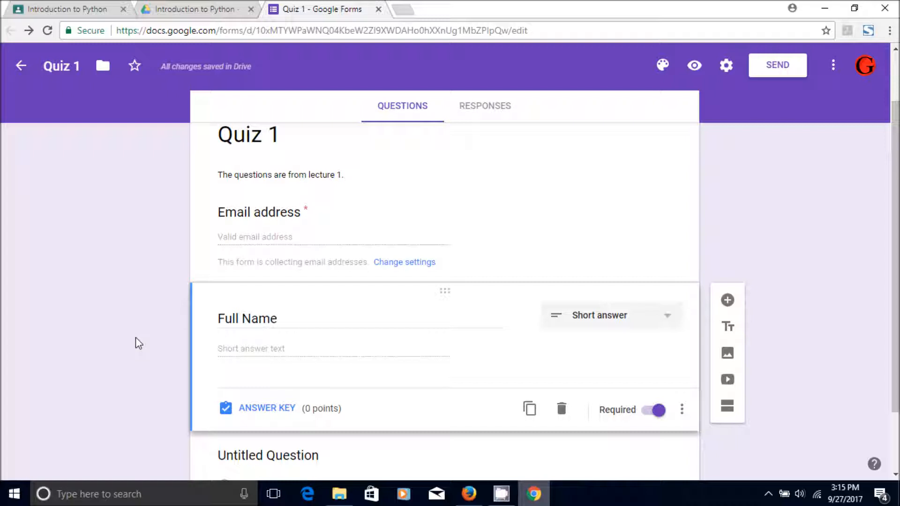
scroll(131, 312, down, 2)
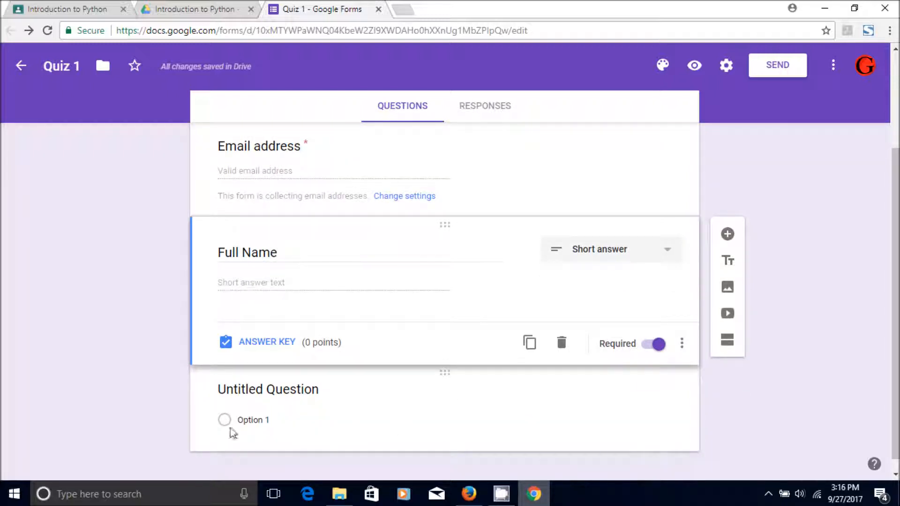
click(441, 396)
click(321, 382)
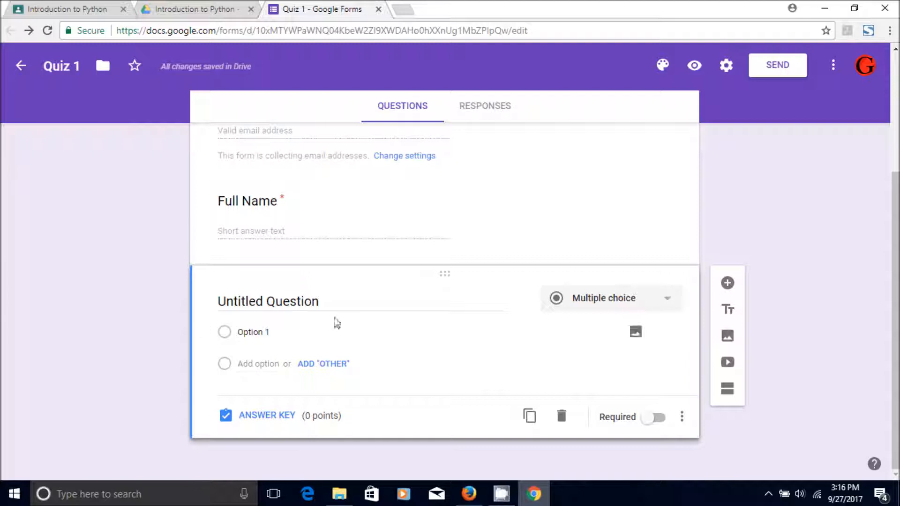
click(351, 298)
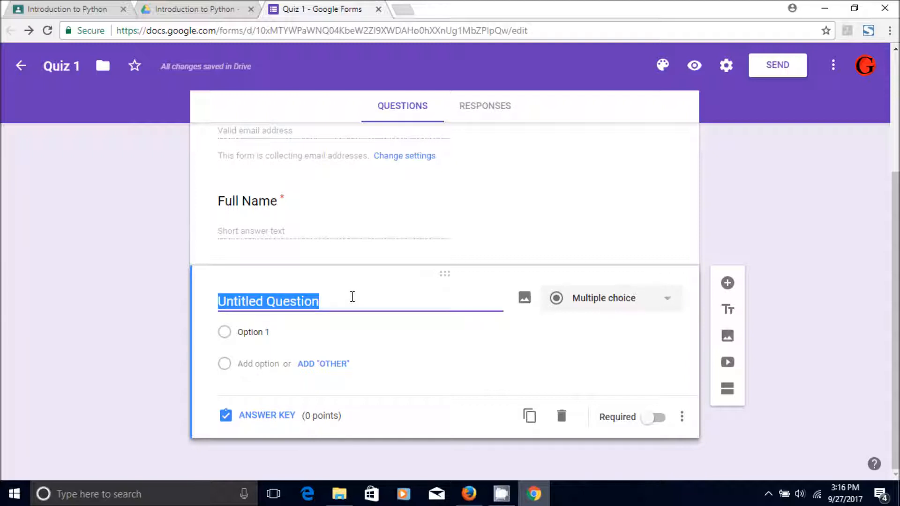
click(728, 284)
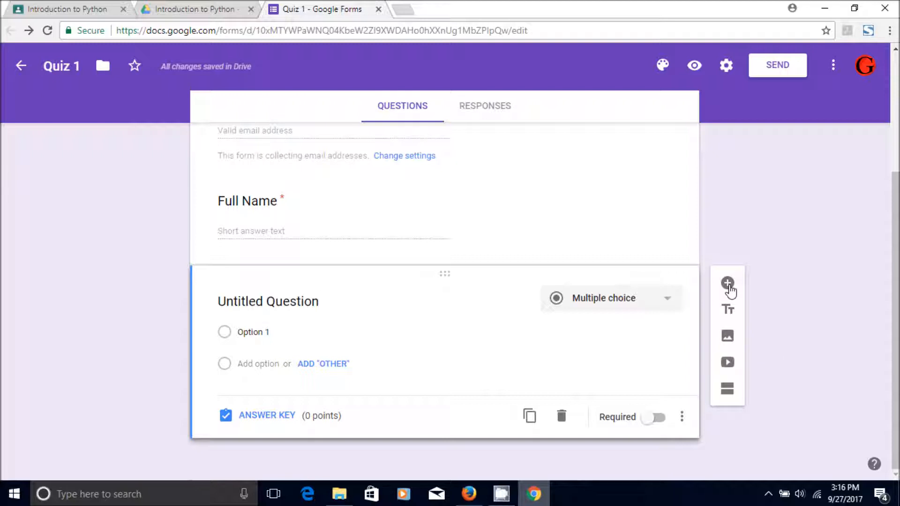
scroll(732, 289, down, 2)
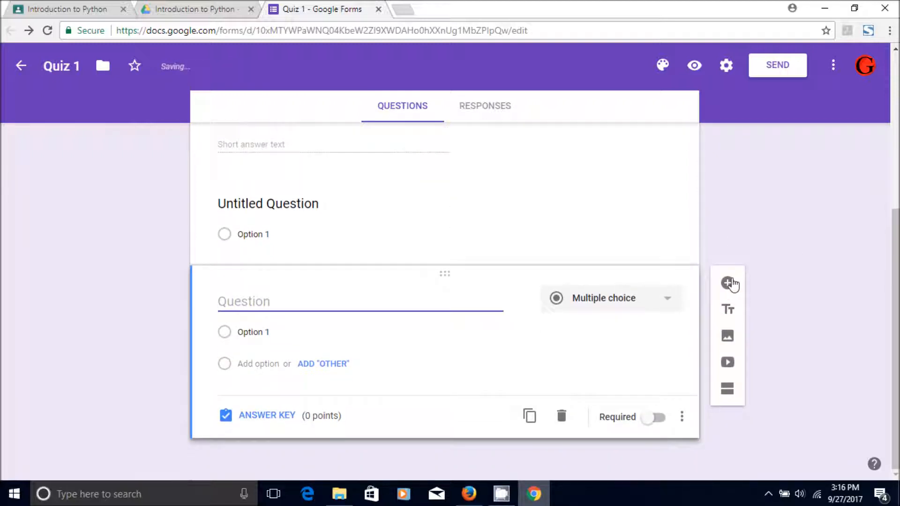
scroll(733, 284, up, 3)
scroll(737, 284, down, 2)
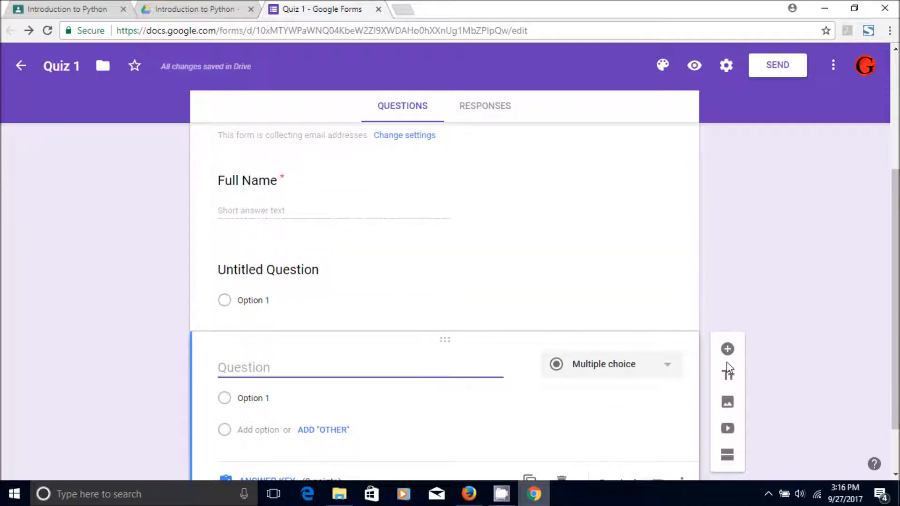
click(728, 350)
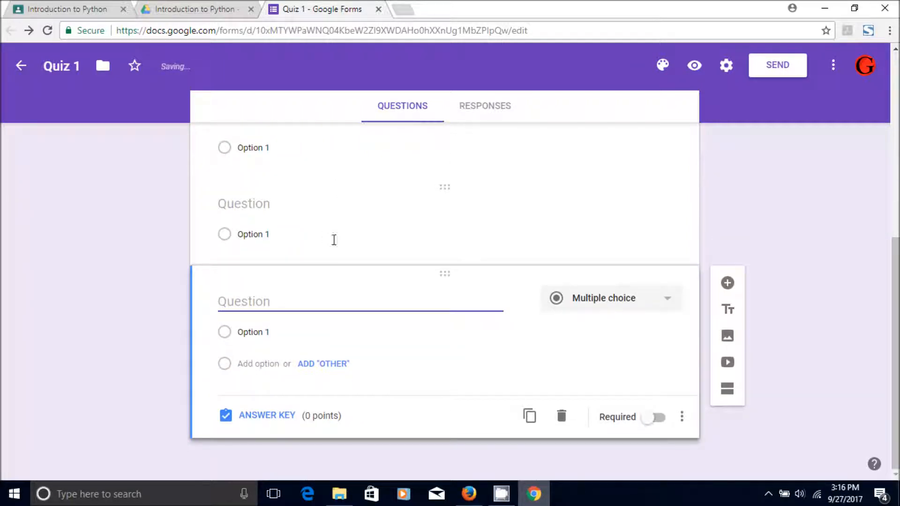
Delete the two blank questions and the untitled placeholder question, keeping only the Full Name question
click(564, 422)
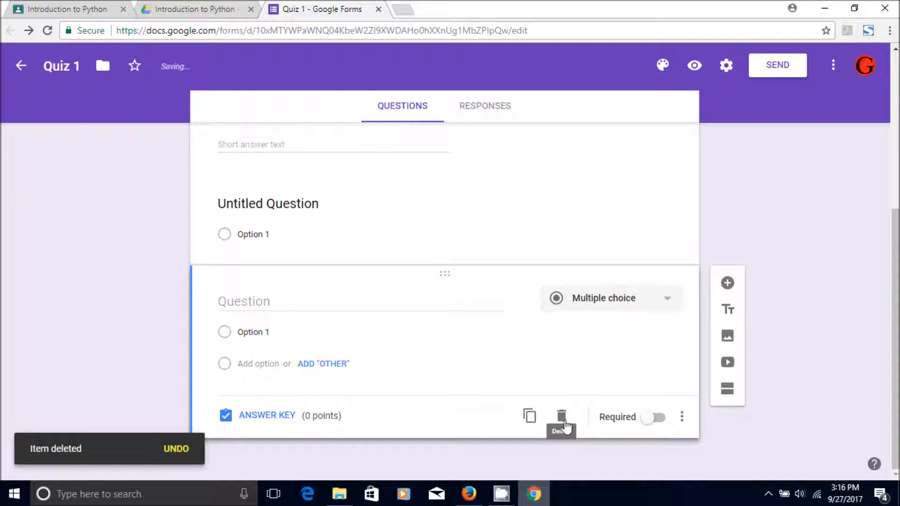
click(564, 421)
click(565, 421)
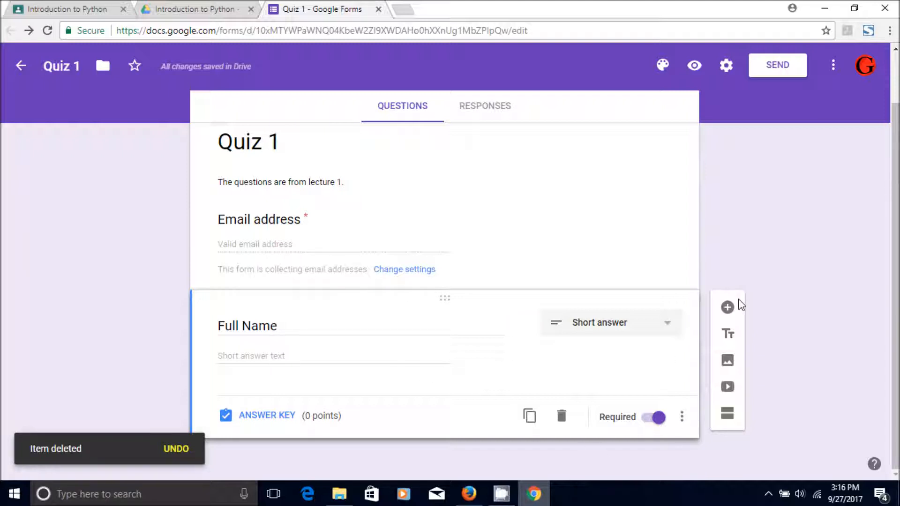
Add a multiple-choice question below Full Name that asks "What type of value is 2.4?"
click(728, 311)
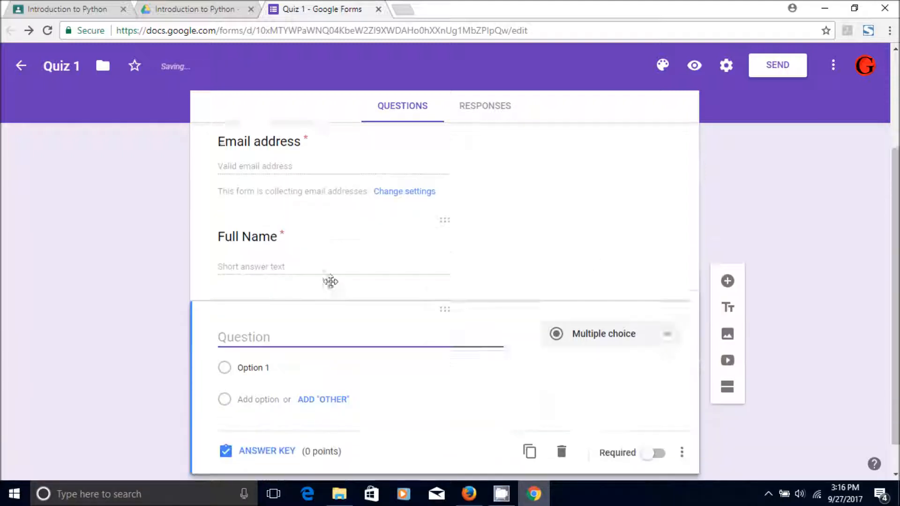
text(W)
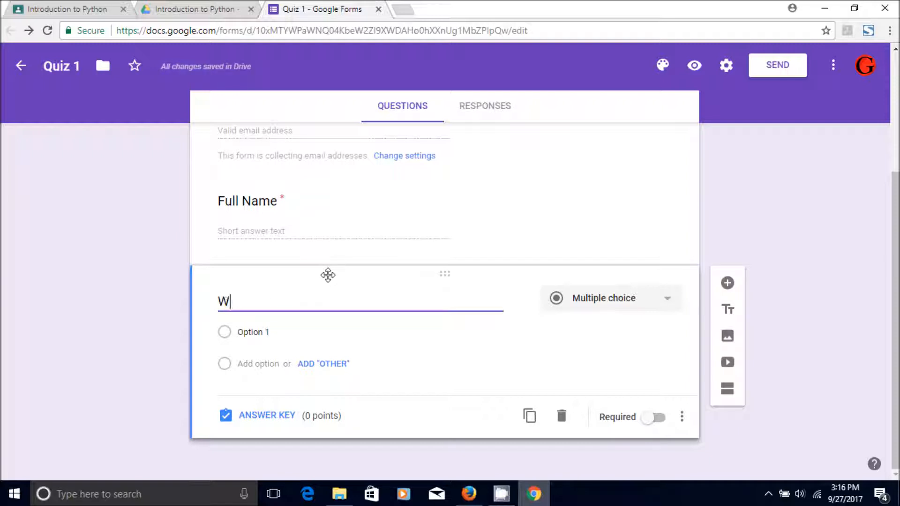
text(hat type of value is 2.4?)
key(Left)
key(Left)
key(Left)
key(Left)
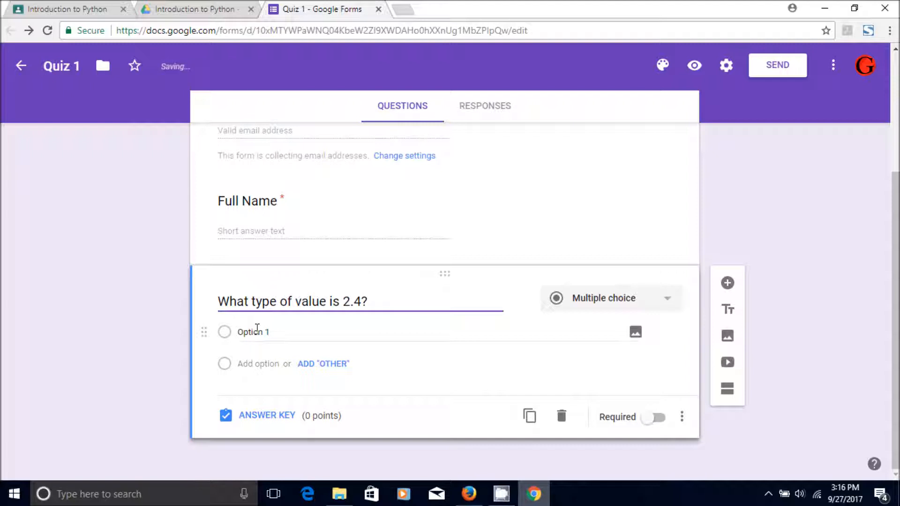
click(249, 333)
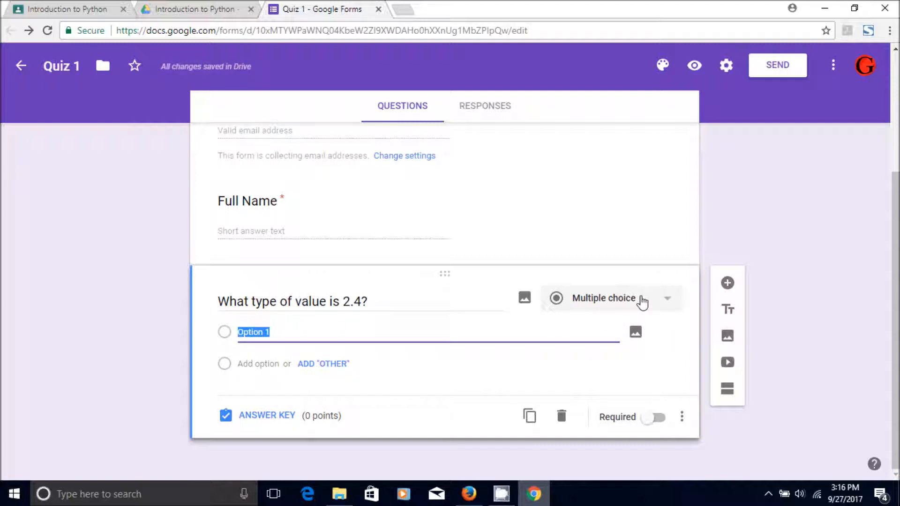
click(639, 301)
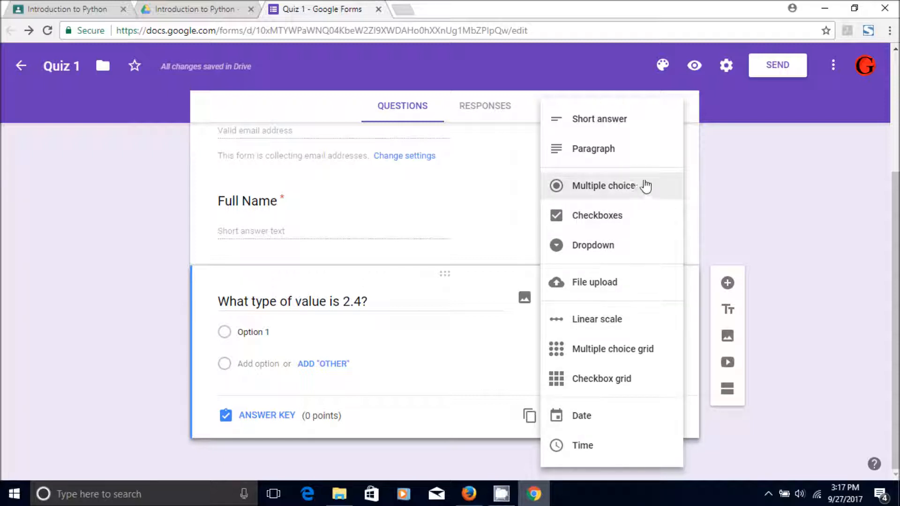
click(646, 193)
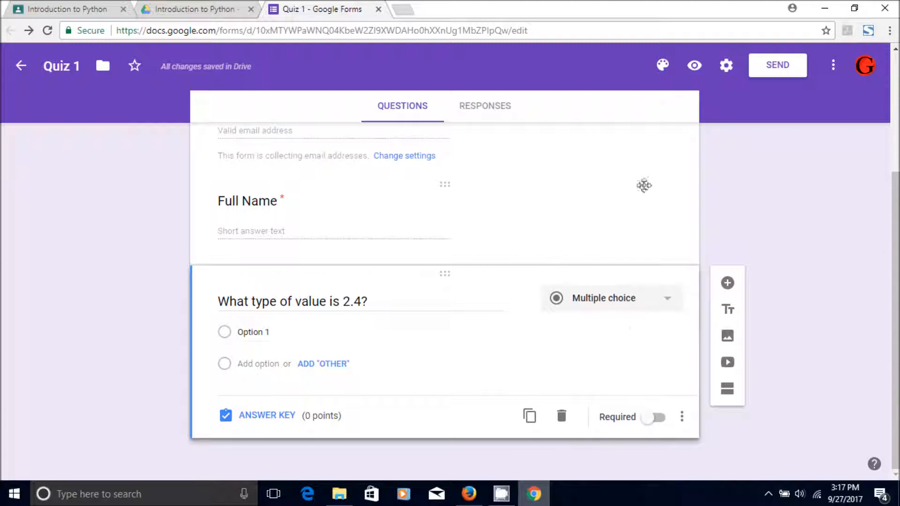
Enter "int", "float" and "str" as the answer options of the value-type question
click(289, 332)
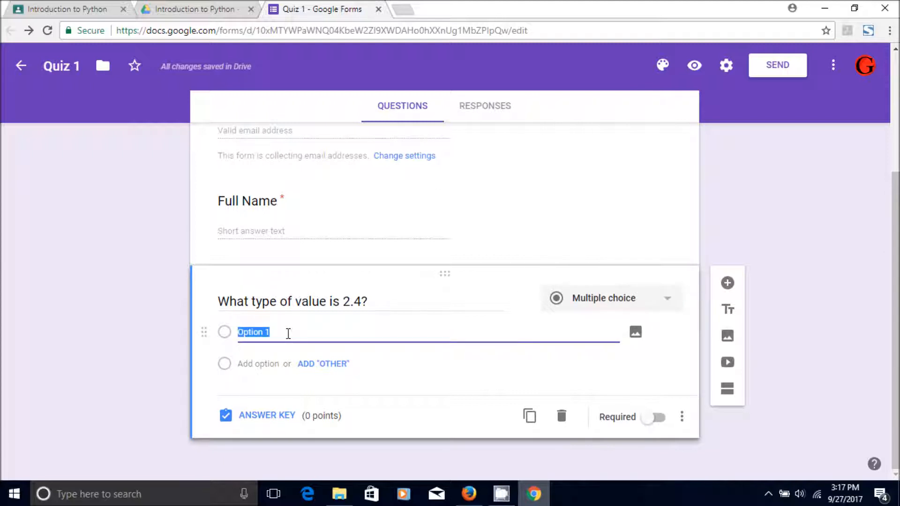
text(int)
key(Return)
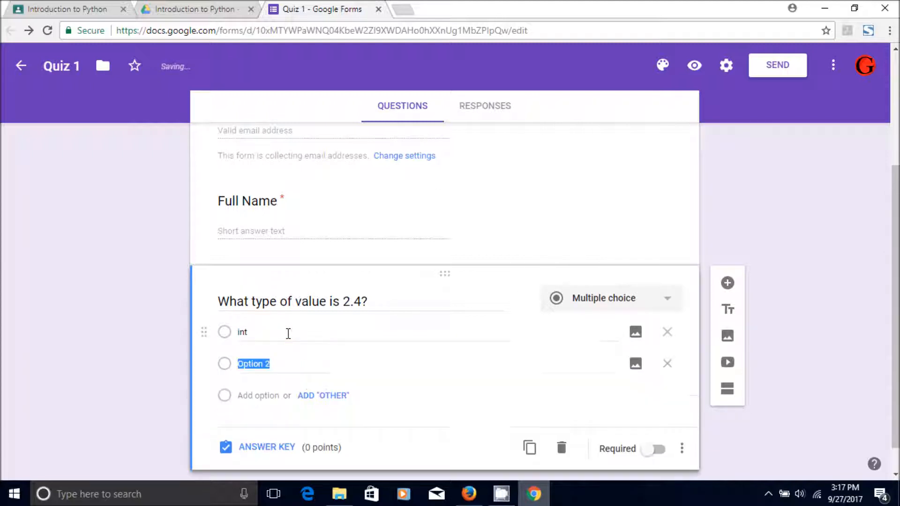
text(float)
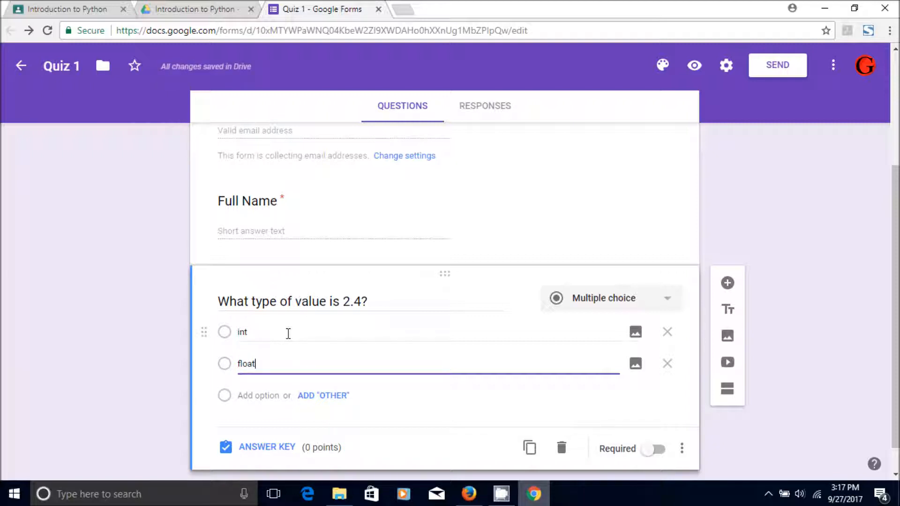
key(Return)
text(s)
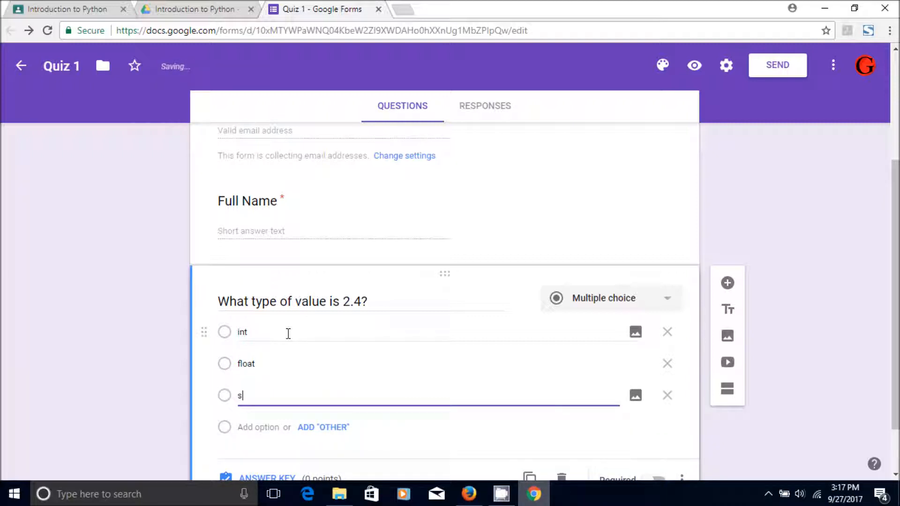
click(125, 324)
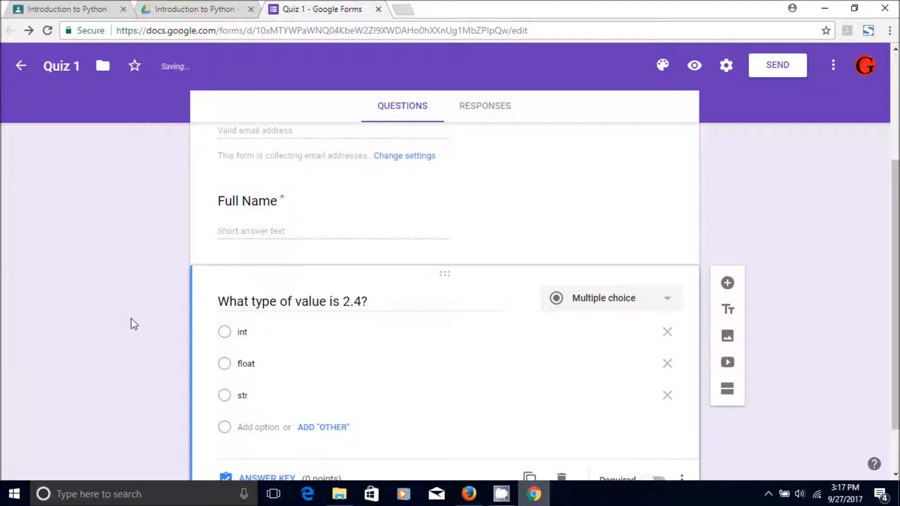
Set the value-type question's answer key to 1 point with "float" as the correct answer, and return to the question editor
scroll(132, 322, down, 1)
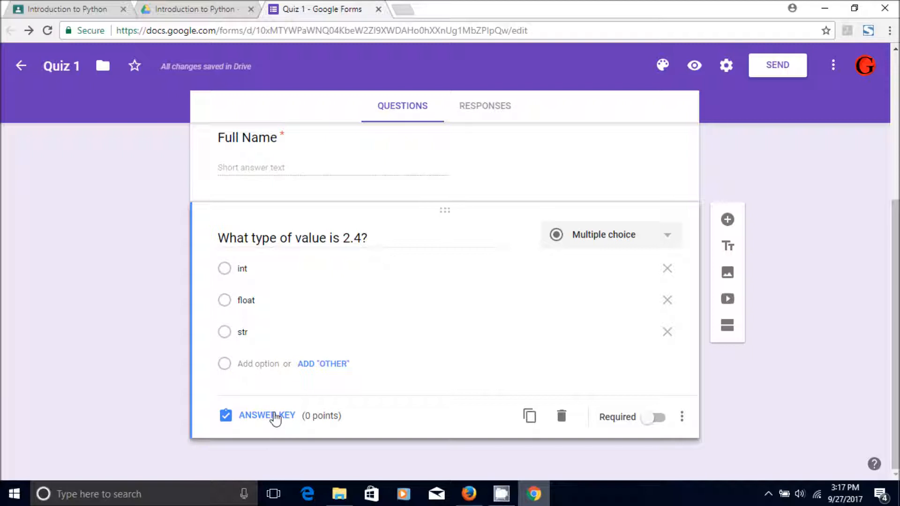
click(276, 417)
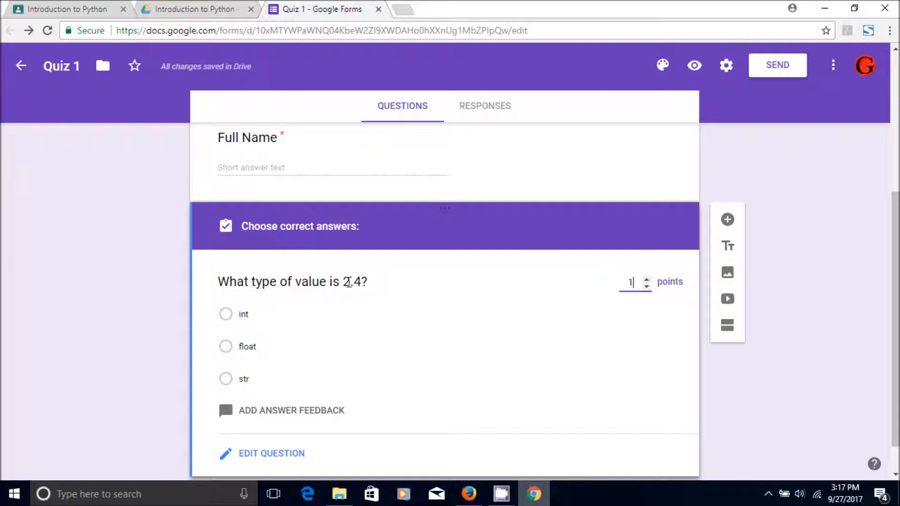
click(225, 348)
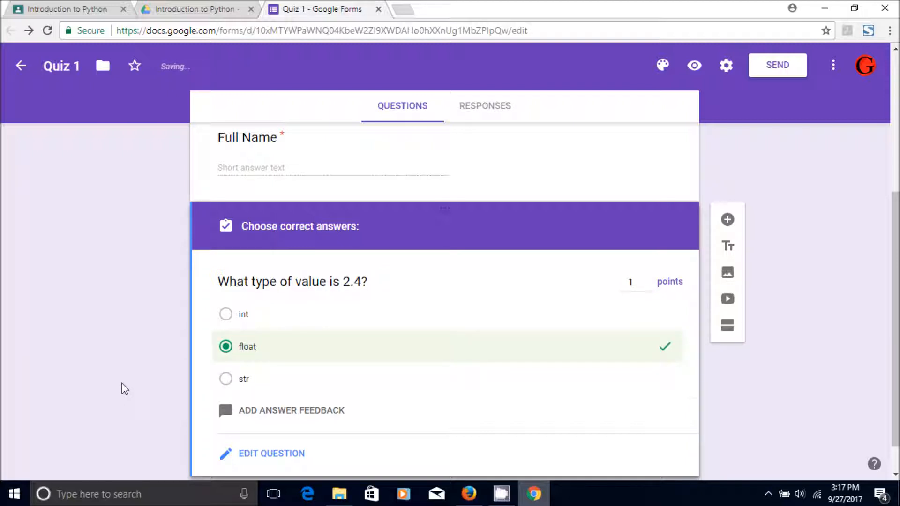
scroll(125, 389, down, 1)
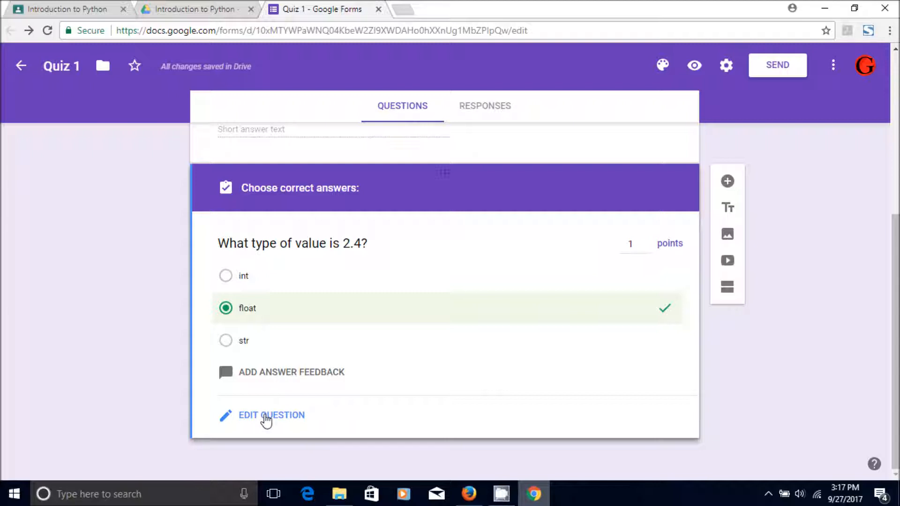
click(266, 418)
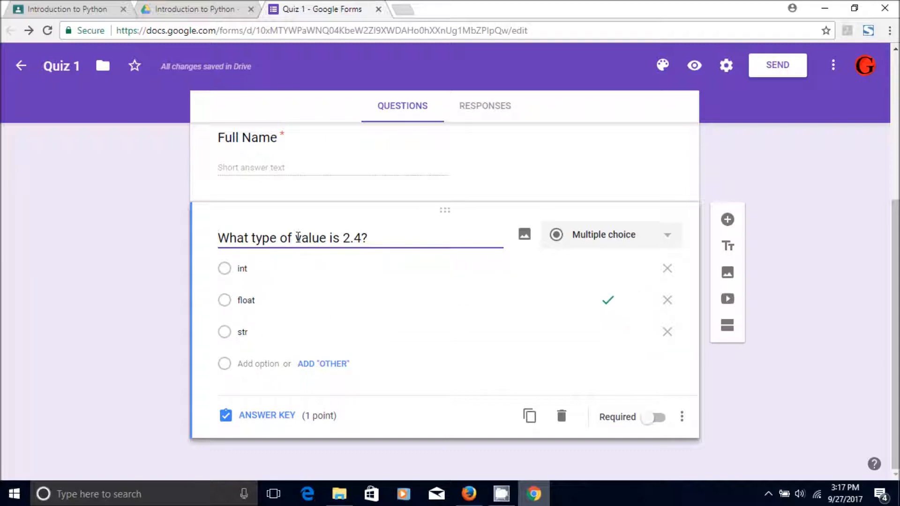
click(742, 413)
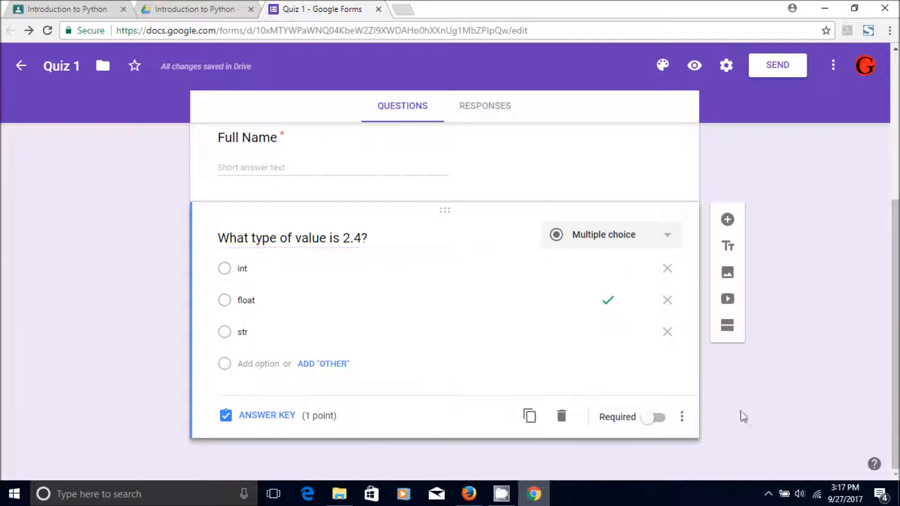
Add another multiple-choice question at the end of the form that asks "What type of value is 2?"
click(726, 220)
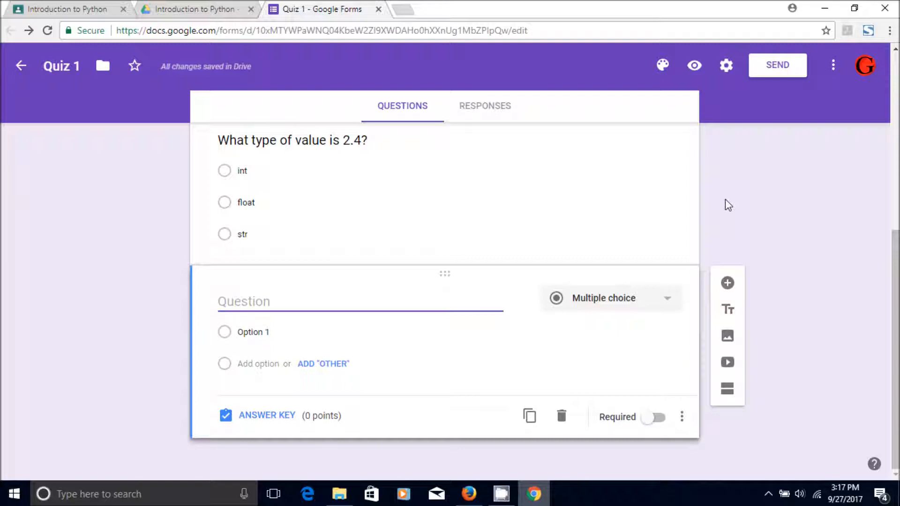
text(What ty)
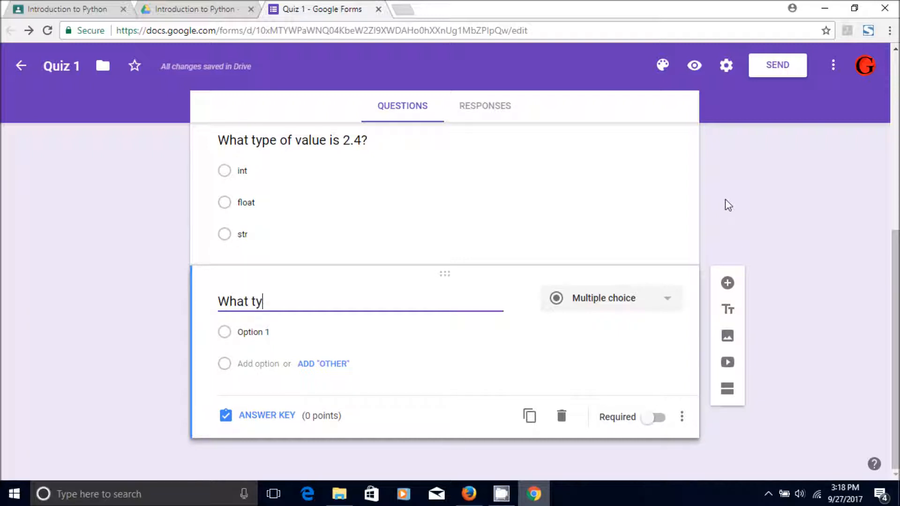
text(pe of value is 2?)
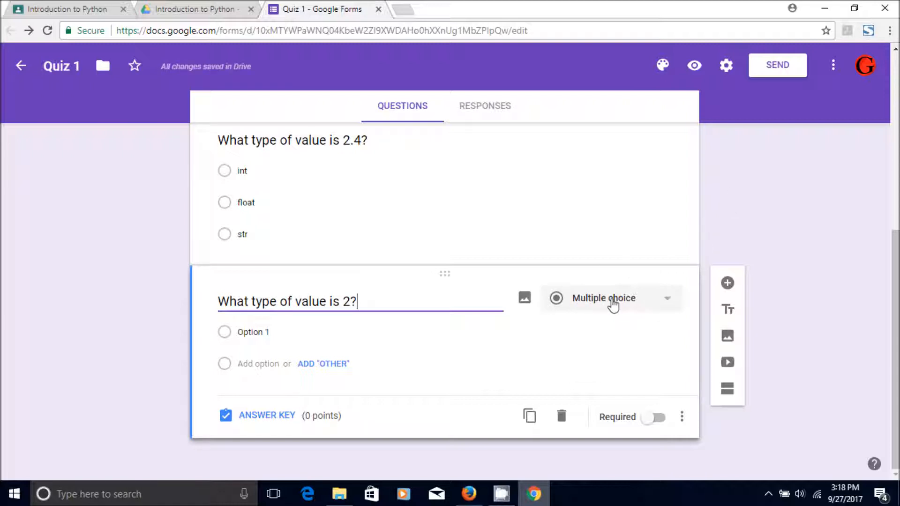
Enter "int", "float" and "str" as the answer options of the "What type of value is 2?" question
click(252, 330)
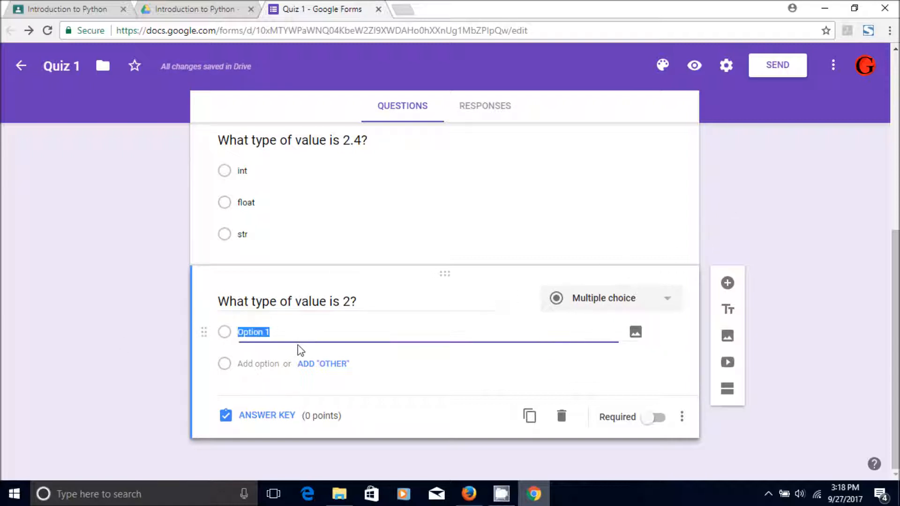
text(int)
key(Return)
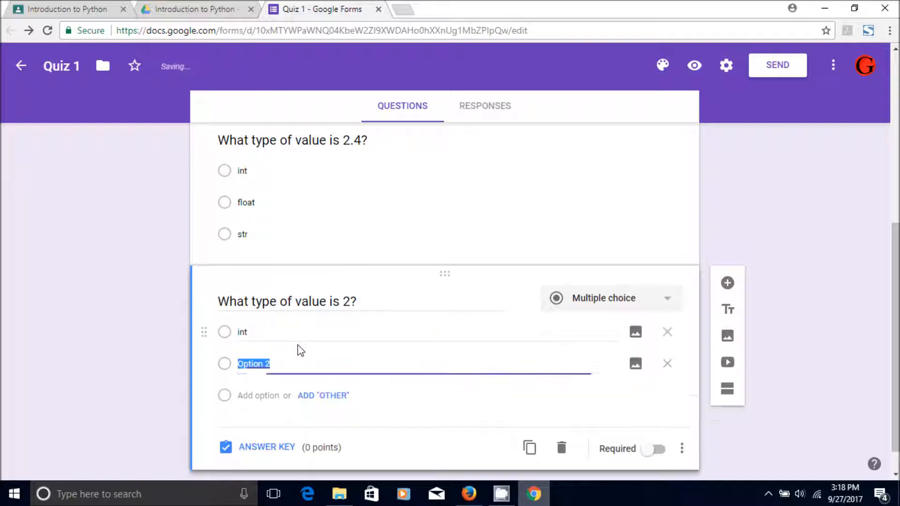
text(floa)
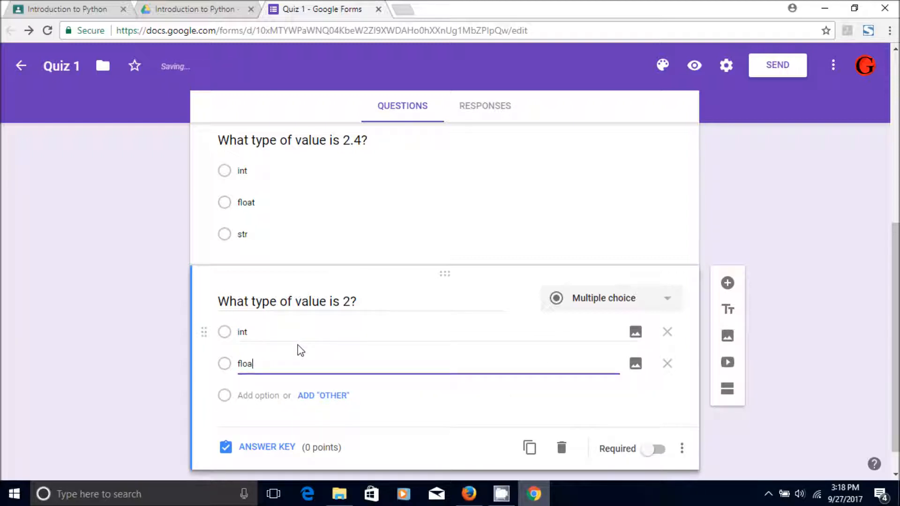
text(t)
key(Return)
text(s)
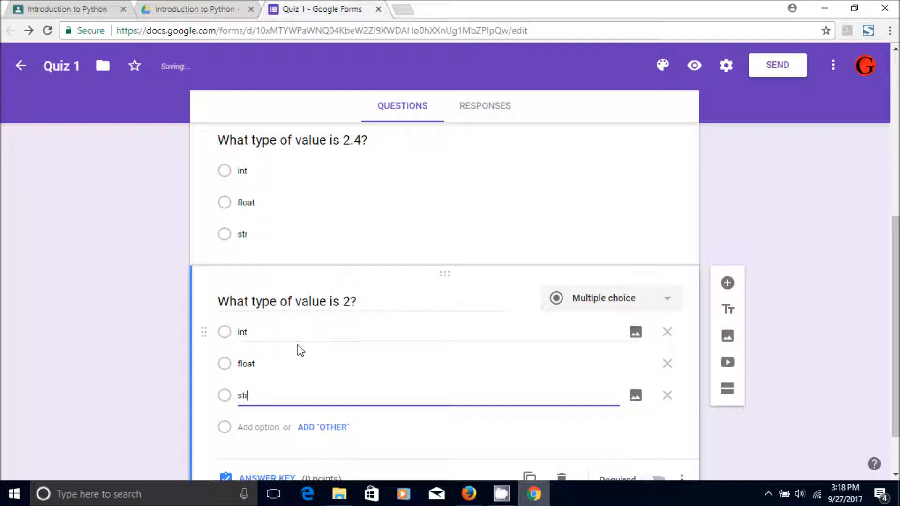
click(123, 349)
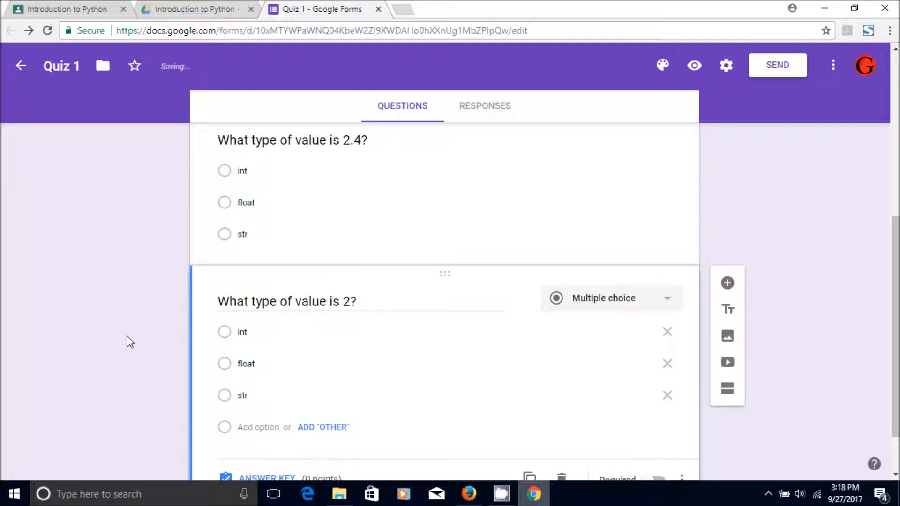
Set the new question's answer key to 1 point with "int" as the correct answer, and return to the question editor
scroll(128, 340, down, 1)
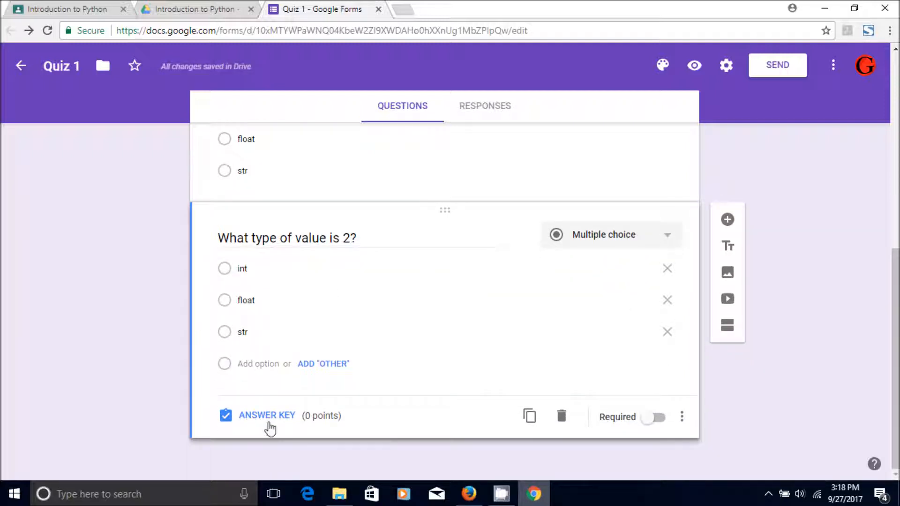
click(267, 417)
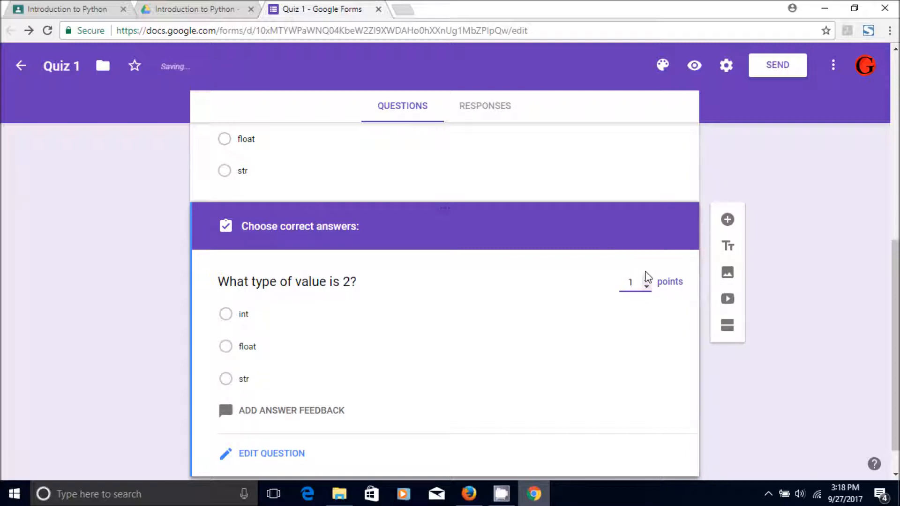
click(225, 314)
scroll(140, 342, down, 1)
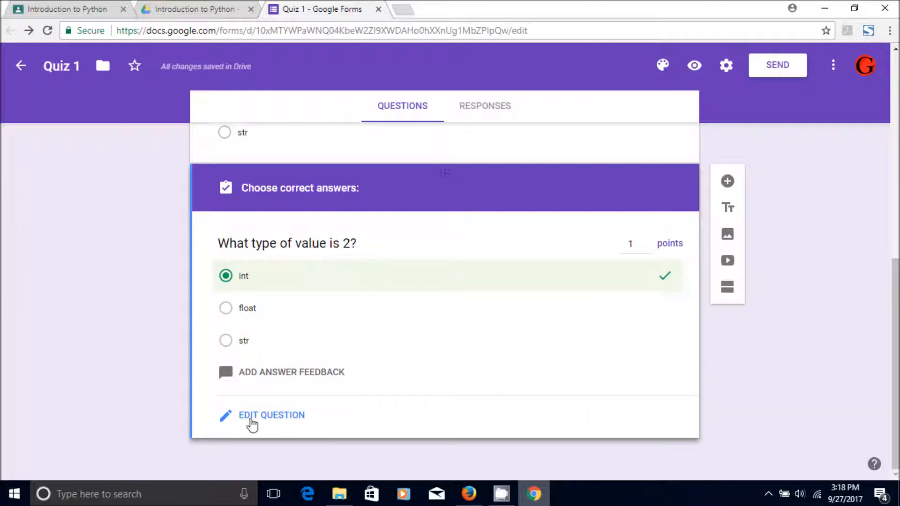
click(251, 419)
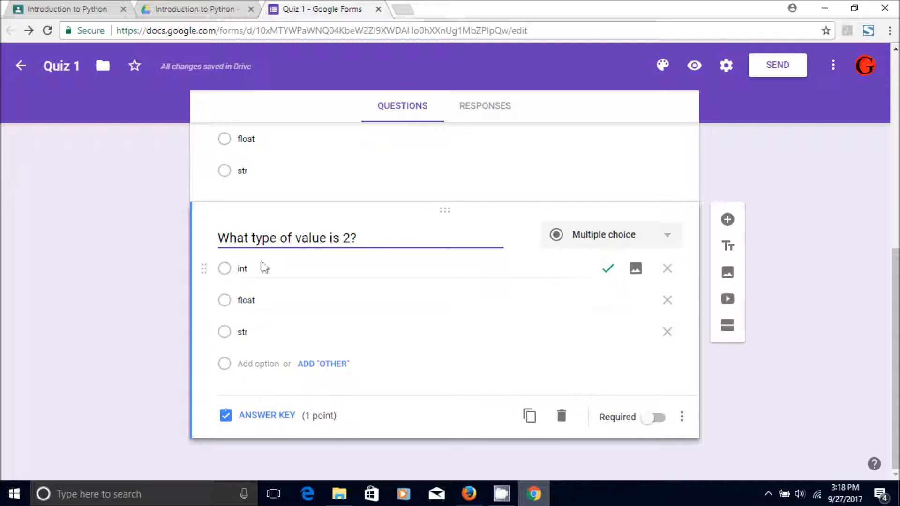
Review the whole form in the editor, then preview it as respondents see it and check all questions through to the end
scroll(384, 349, up, 6)
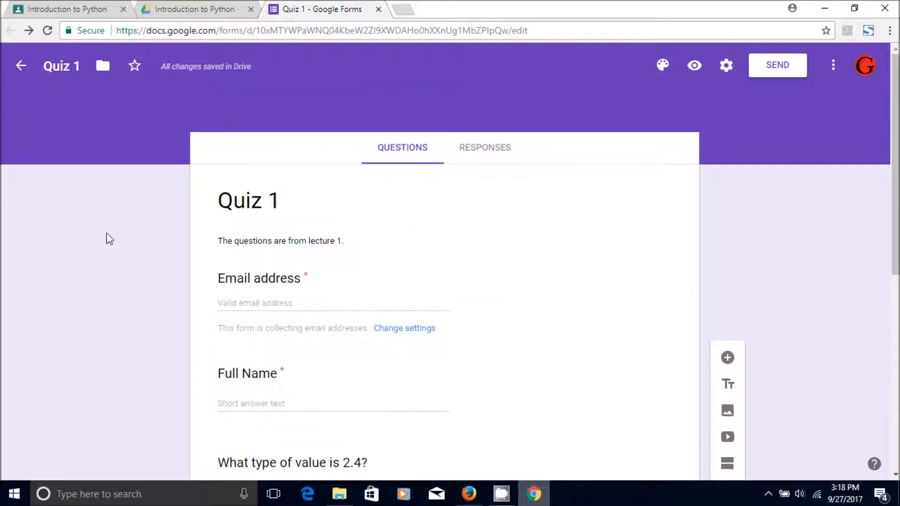
scroll(105, 233, down, 6)
scroll(109, 233, up, 6)
scroll(454, 311, down, 5)
scroll(455, 311, up, 6)
click(694, 66)
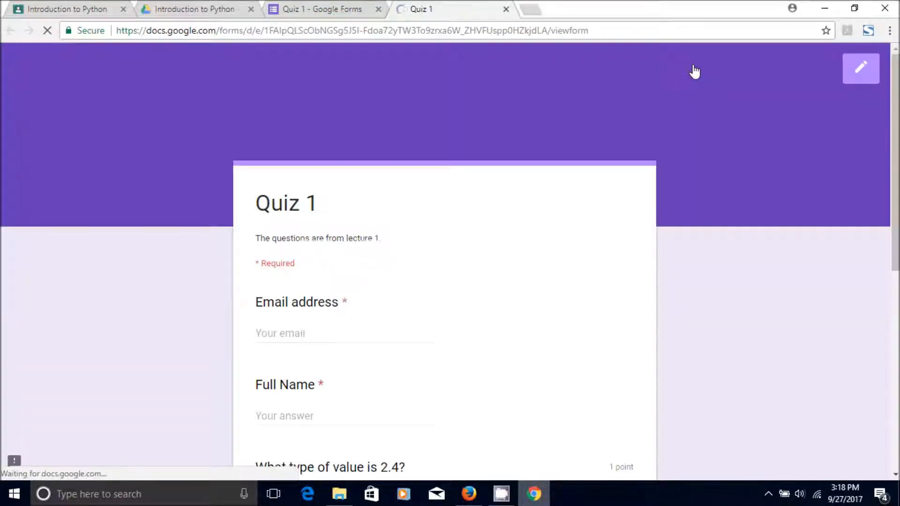
scroll(68, 307, down, 8)
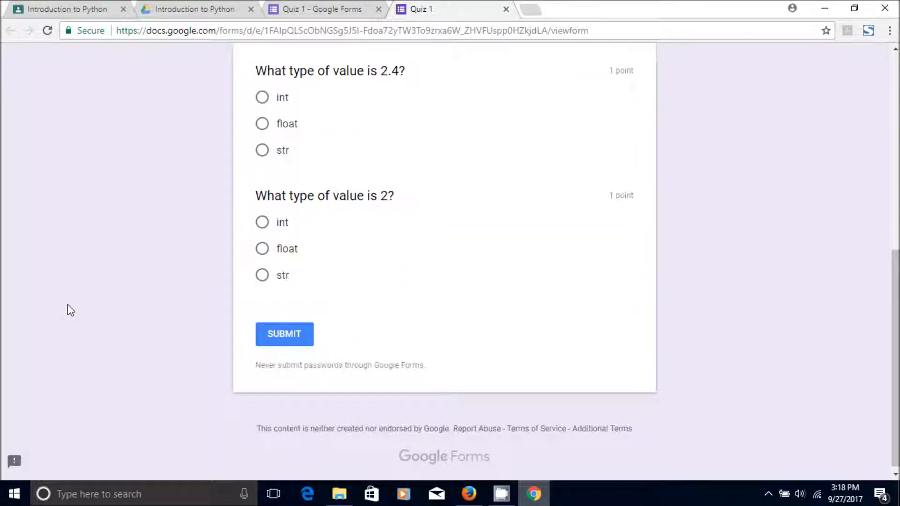
scroll(67, 307, up, 6)
scroll(54, 301, down, 8)
scroll(55, 301, up, 10)
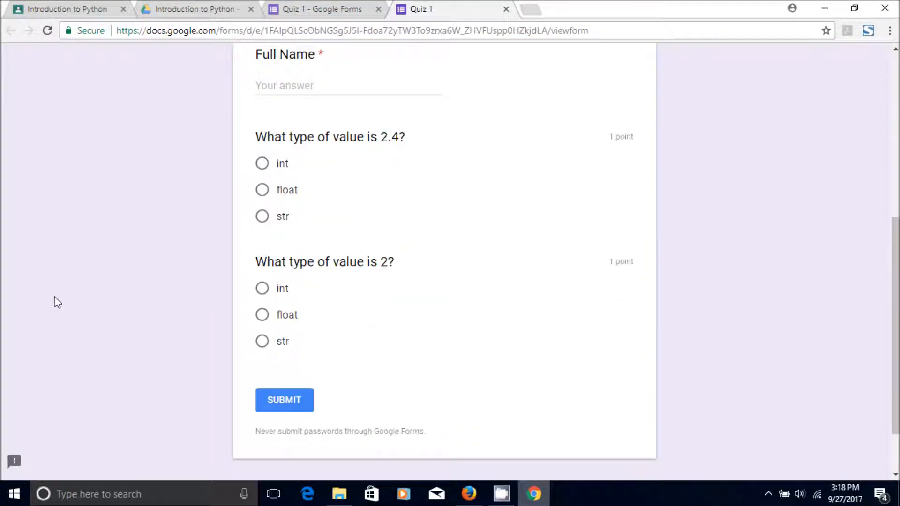
Return to the form editor and copy the full shareable link of the Quiz 1 form from the send options
click(278, 6)
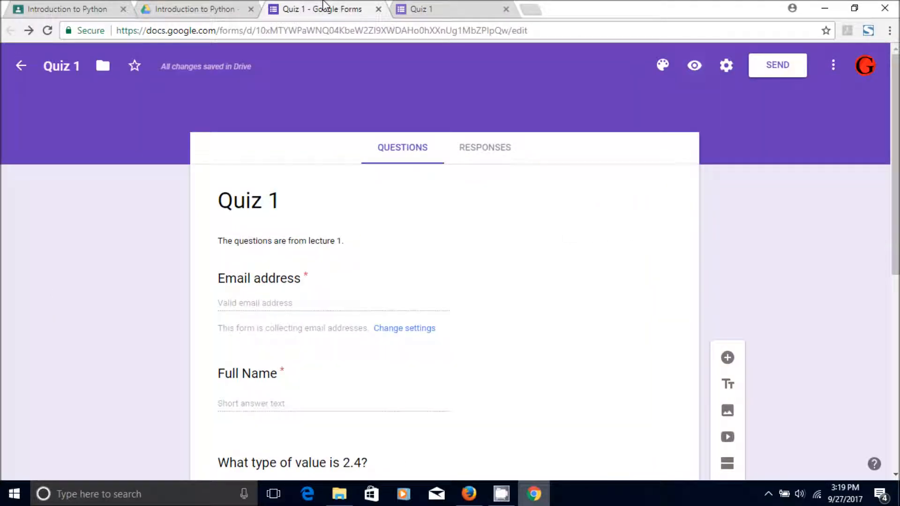
click(778, 65)
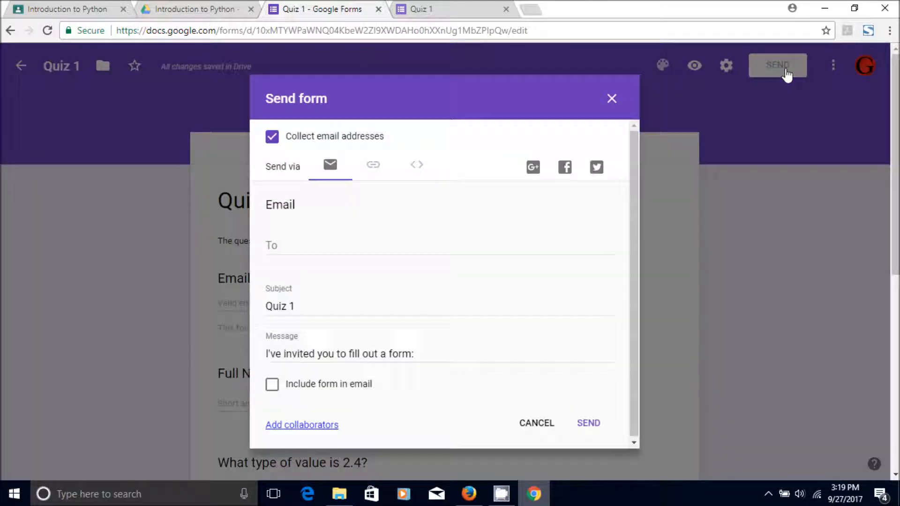
click(373, 166)
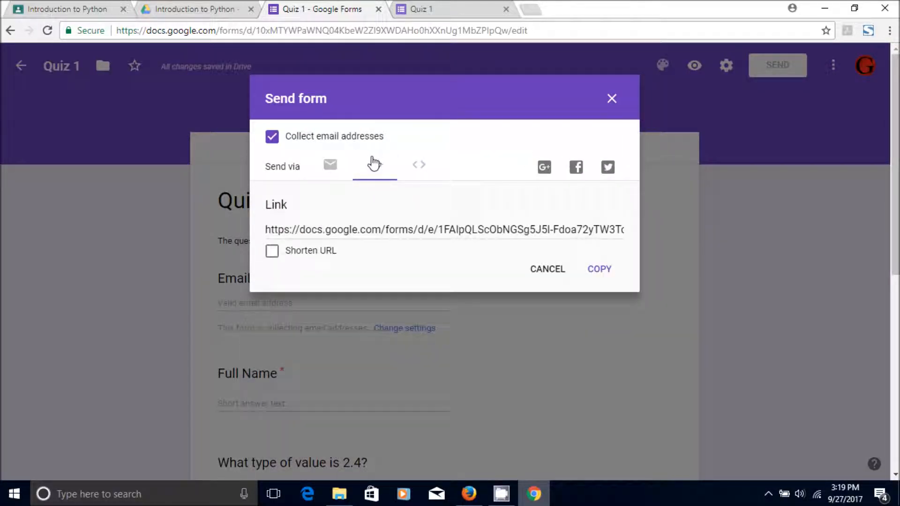
click(408, 228)
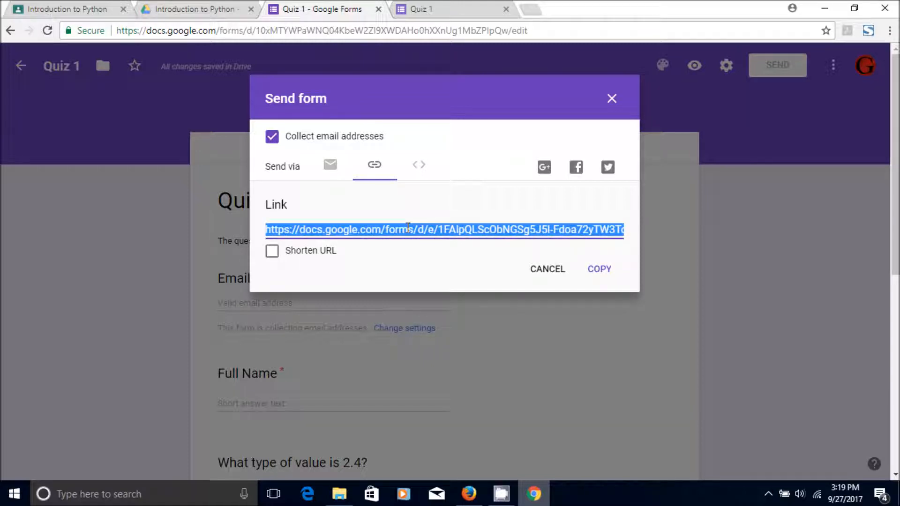
right_click(408, 228)
click(448, 238)
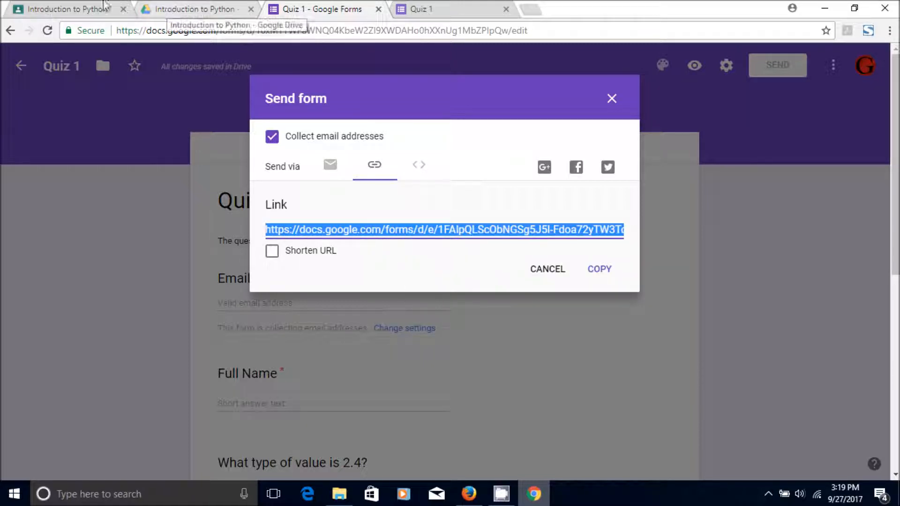
Switch to Google Classroom and attach the copied form link to the Quiz 1 assignment
click(50, 5)
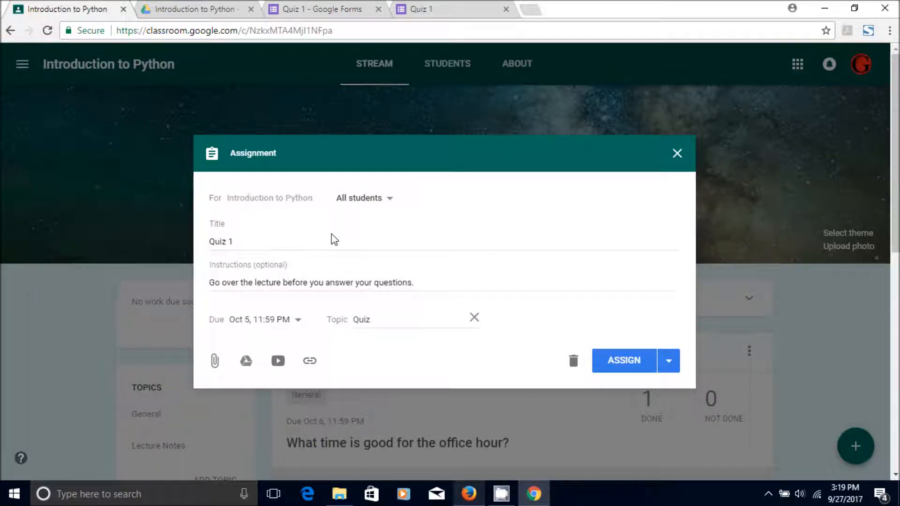
click(310, 362)
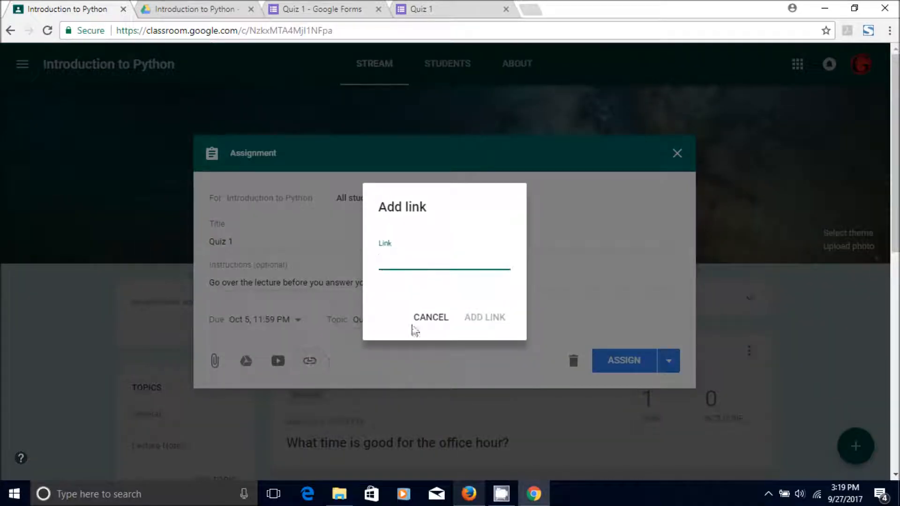
right_click(411, 259)
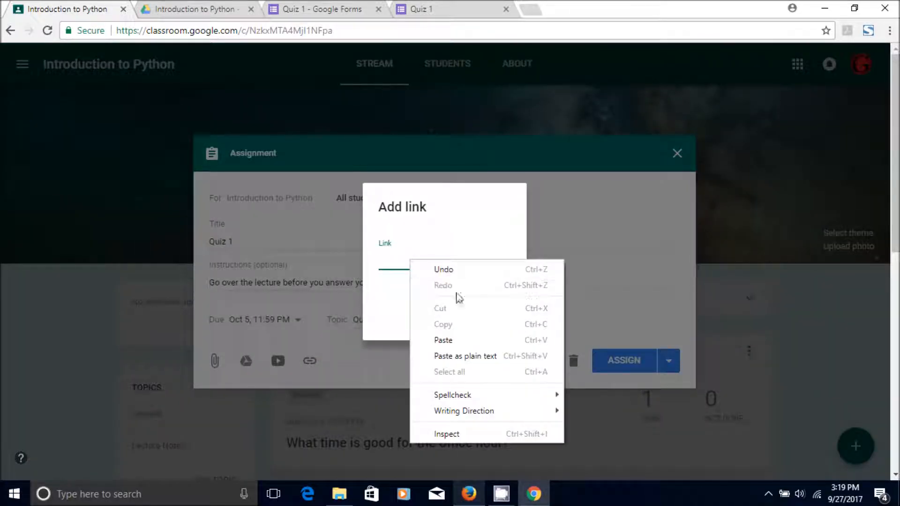
click(461, 341)
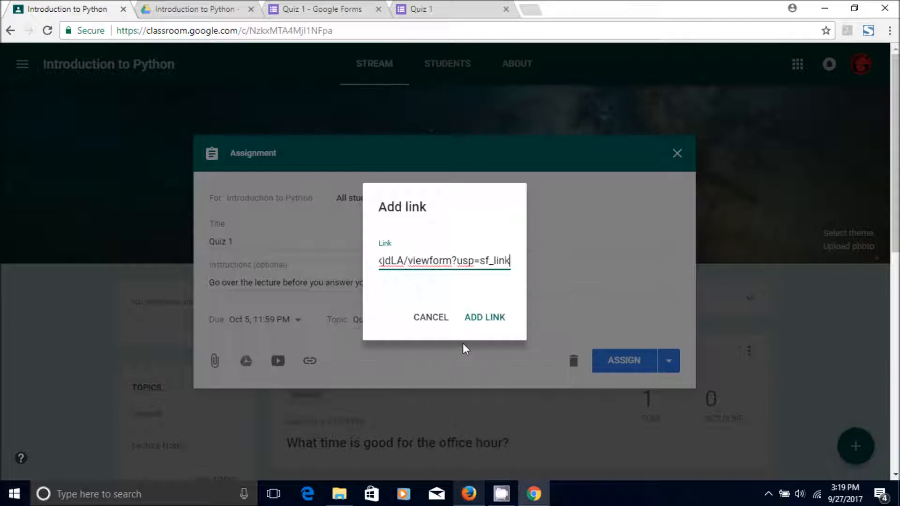
click(487, 319)
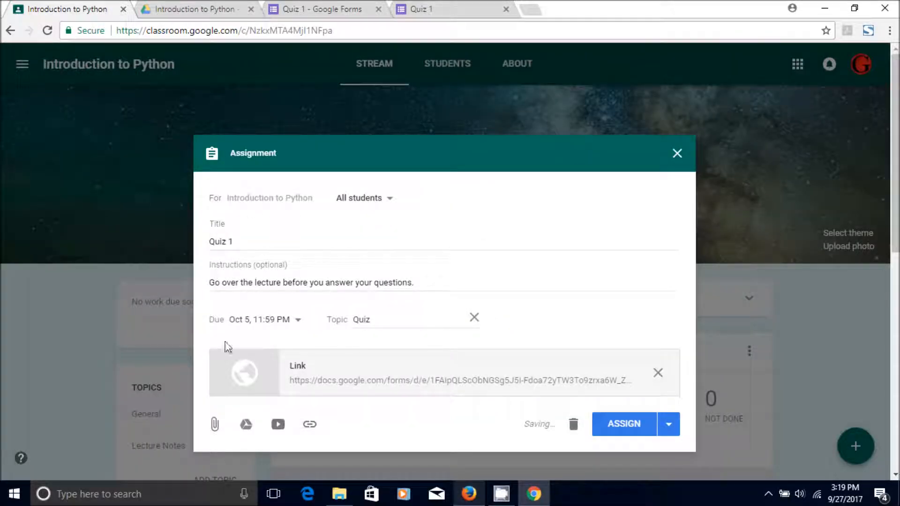
Assign Quiz 1 to all students and check its post in the class stream
click(622, 427)
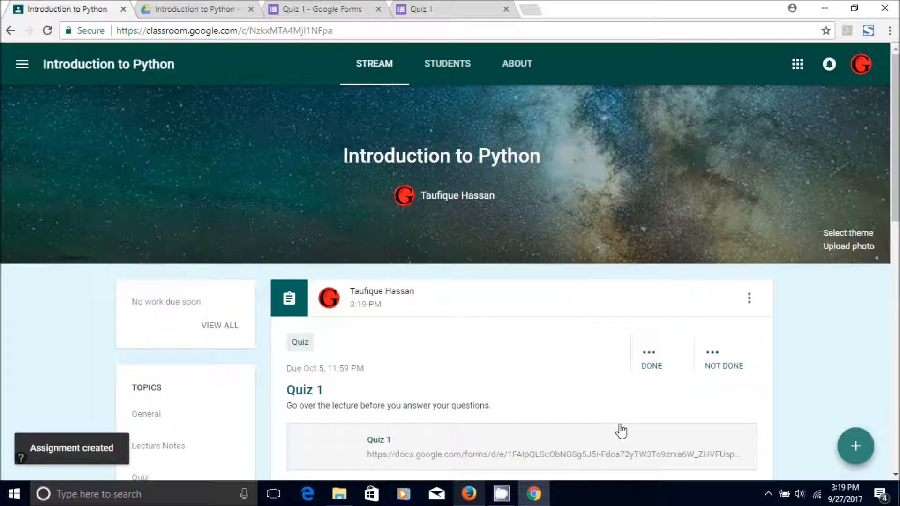
scroll(535, 322, down, 4)
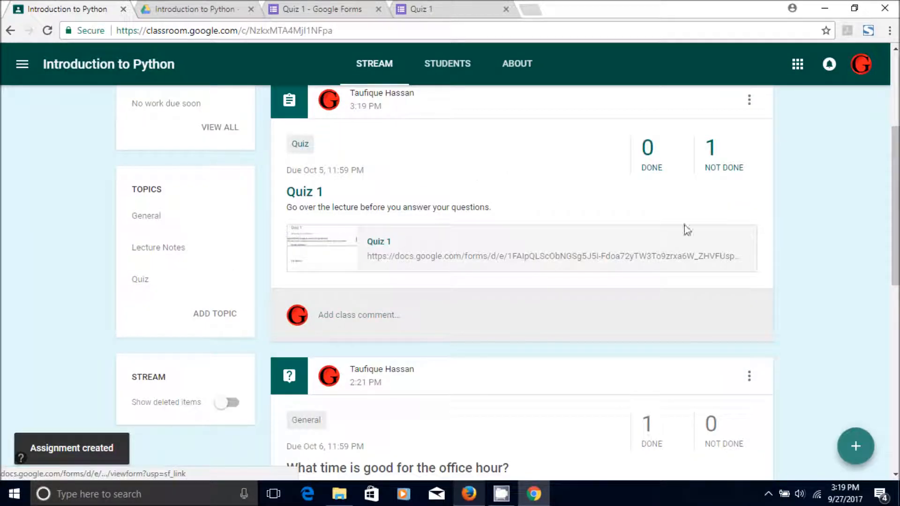
scroll(362, 242, up, 4)
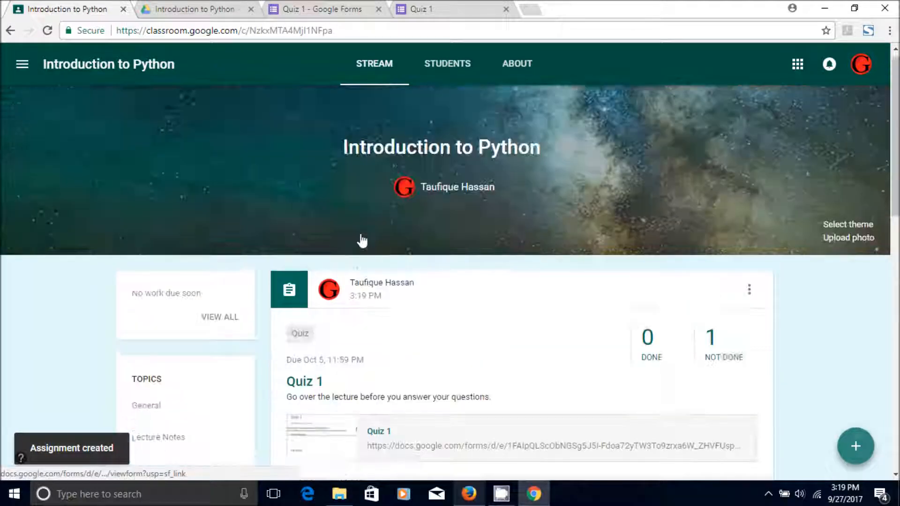
scroll(346, 311, down, 3)
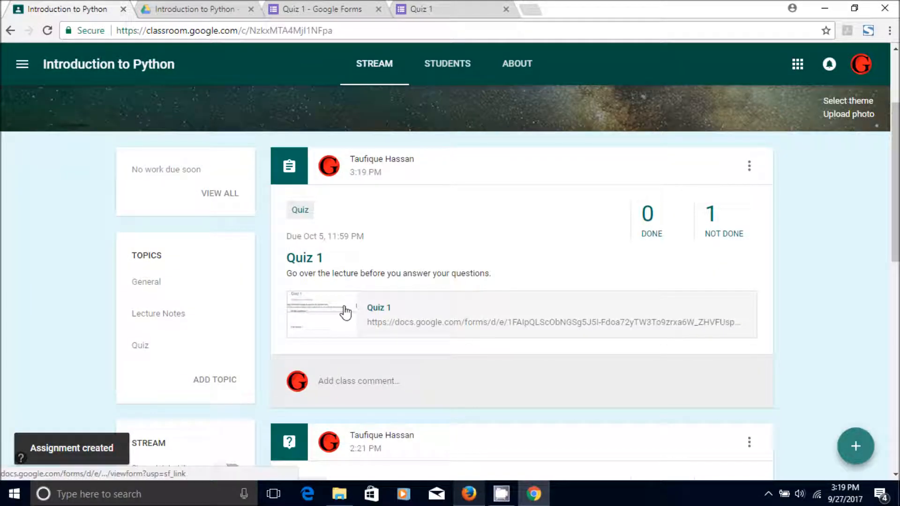